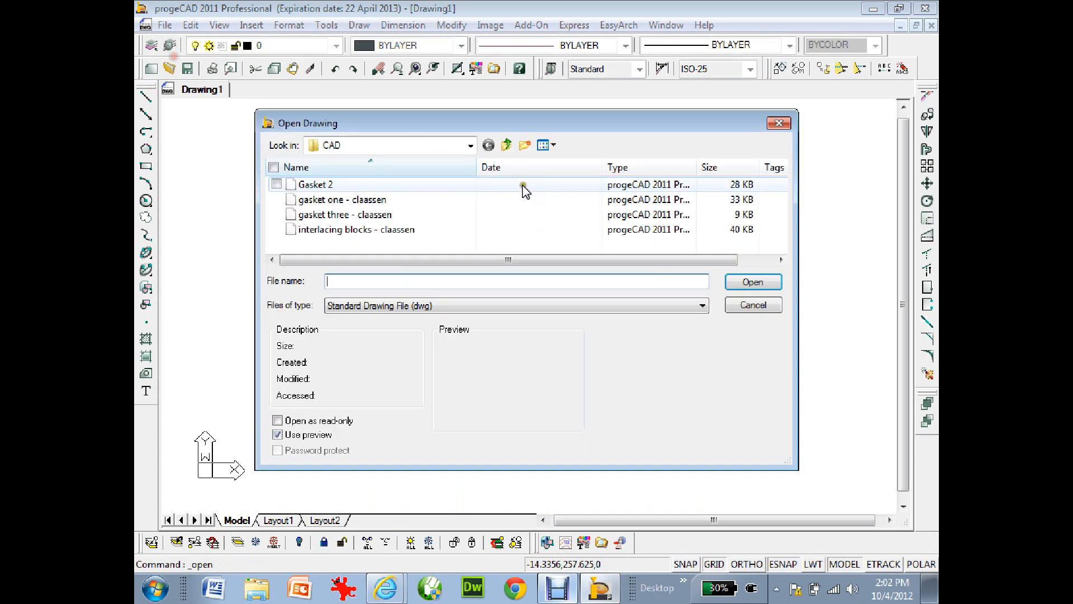
# Filter the files to Drawing Template (dwt) and open the imperial border template dated 10/1/2012
pyautogui.click(652, 310)
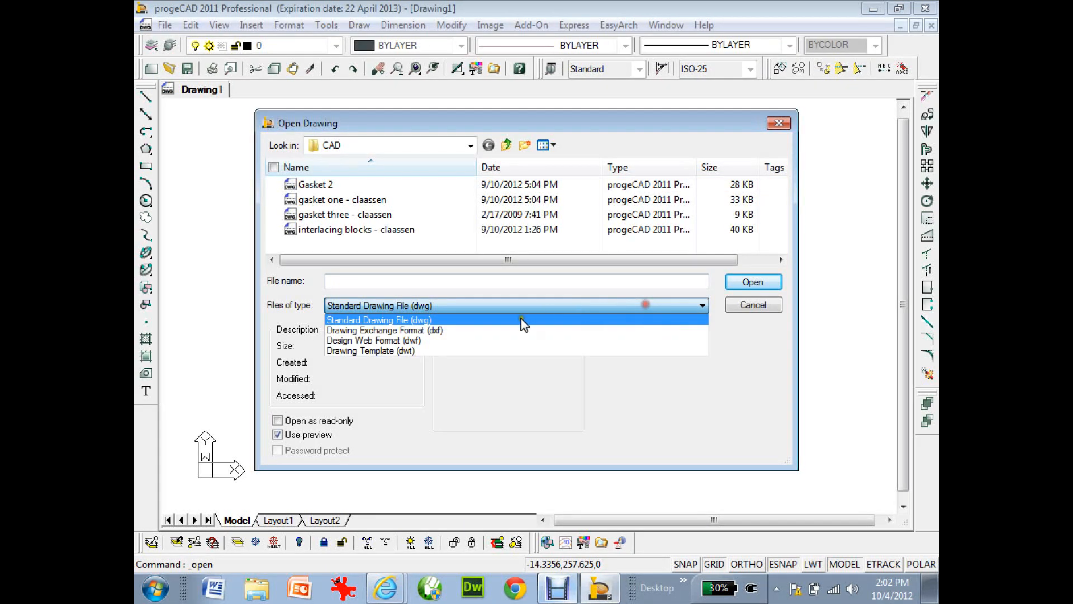
pyautogui.click(486, 350)
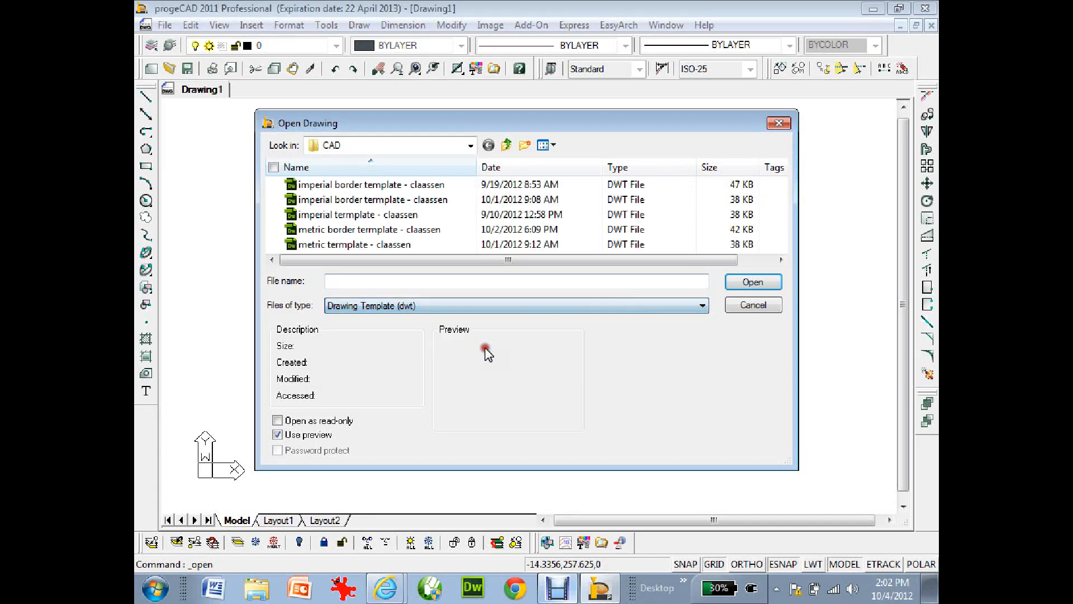
pyautogui.doubleClick(344, 200)
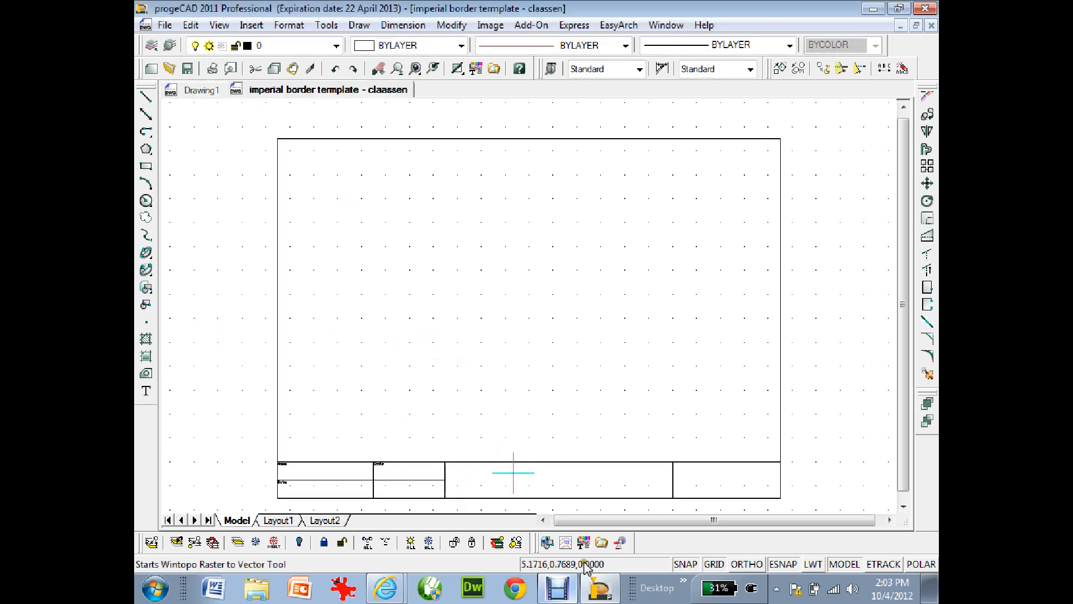
# Consult the gasket reference sheet in the browser and draw a circle of diameter 2.5 centred at 5,5 in progeCAD
pyautogui.click(603, 591)
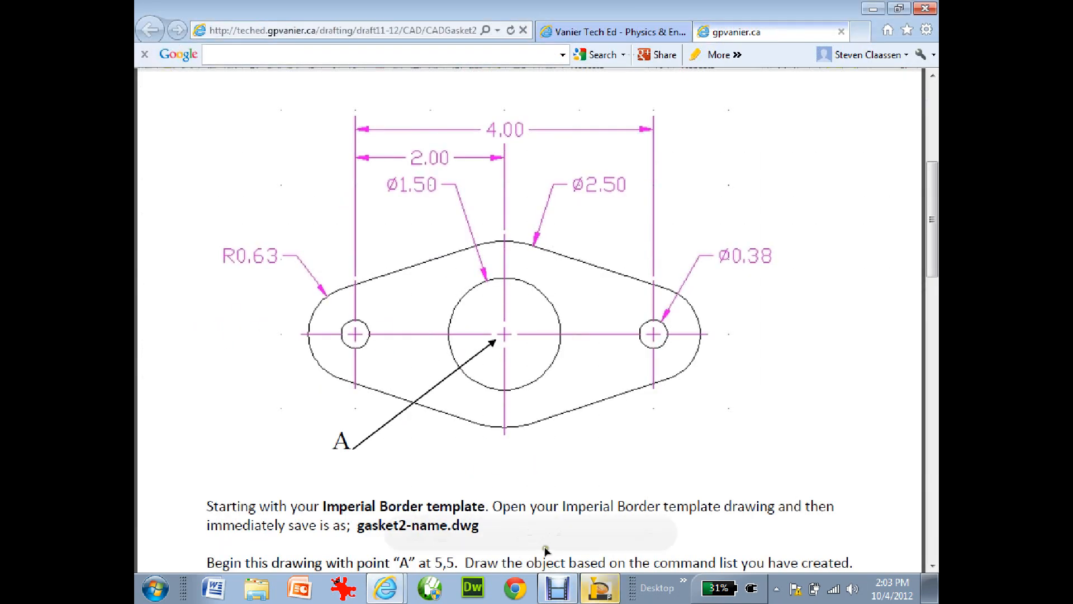
pyautogui.click(601, 590)
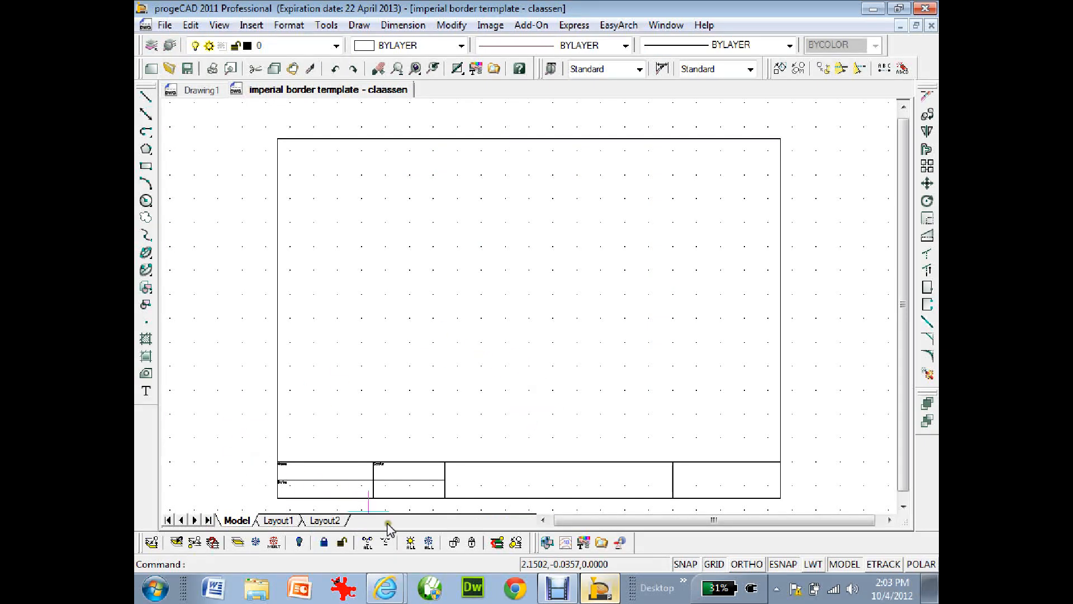
pyautogui.click(598, 588)
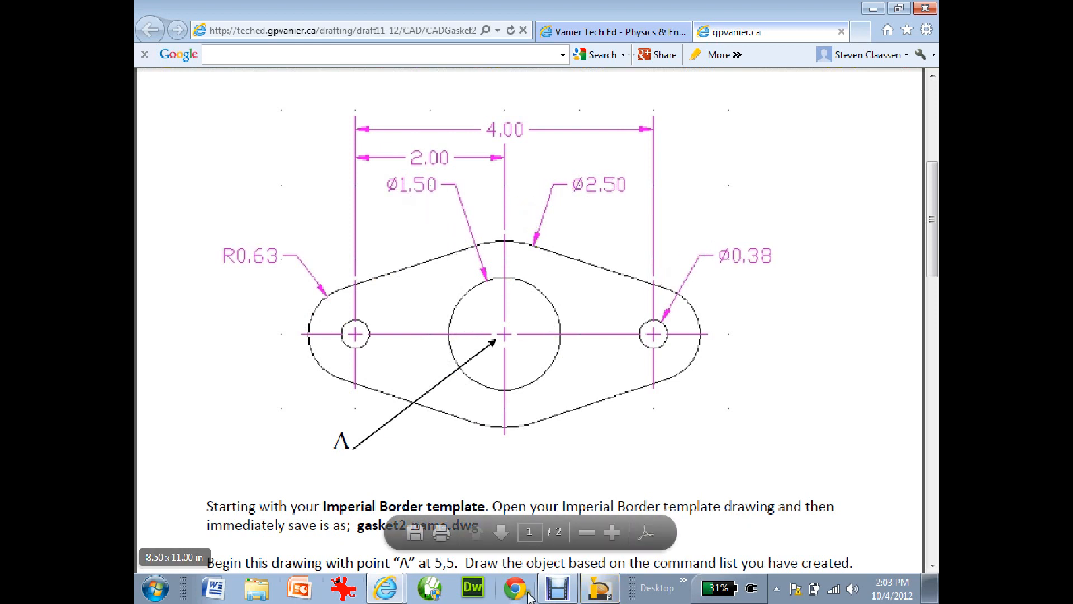
pyautogui.click(600, 588)
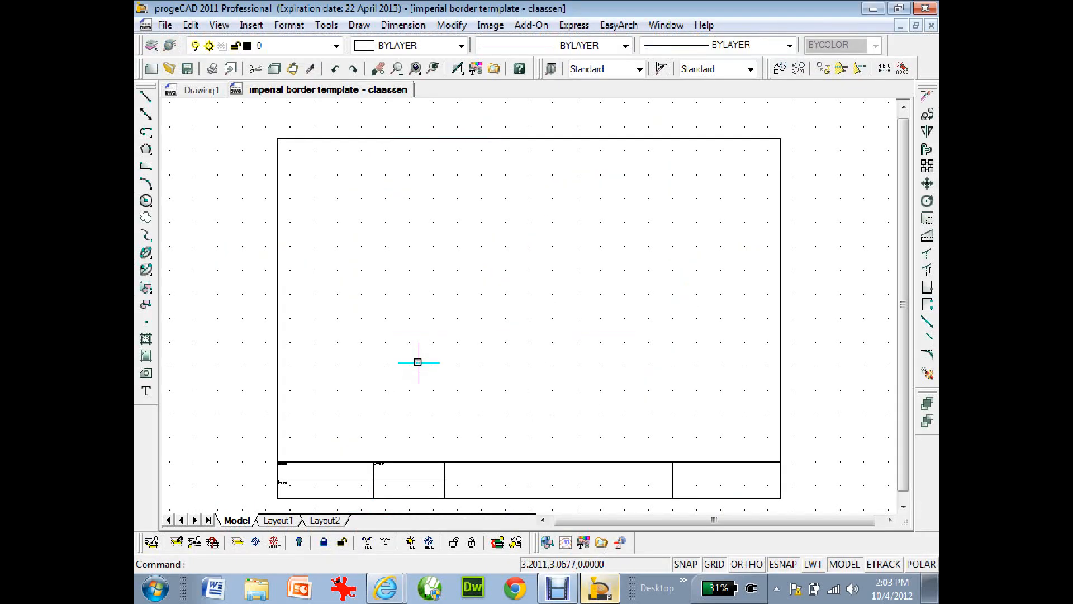
pyautogui.write('circle')
pyautogui.press('Return')
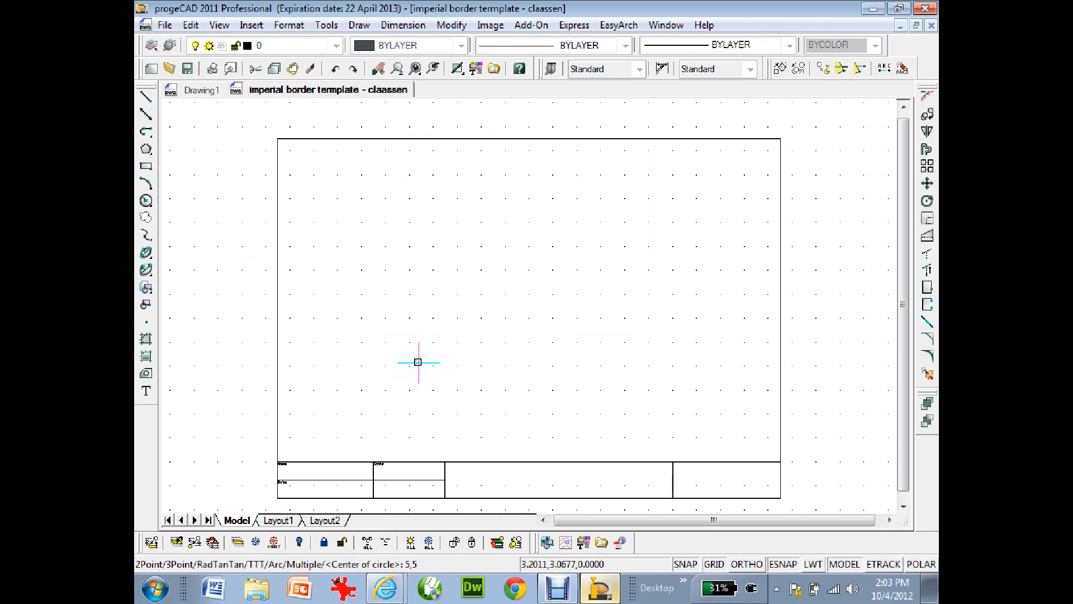
pyautogui.write('5,5')
pyautogui.press('Return')
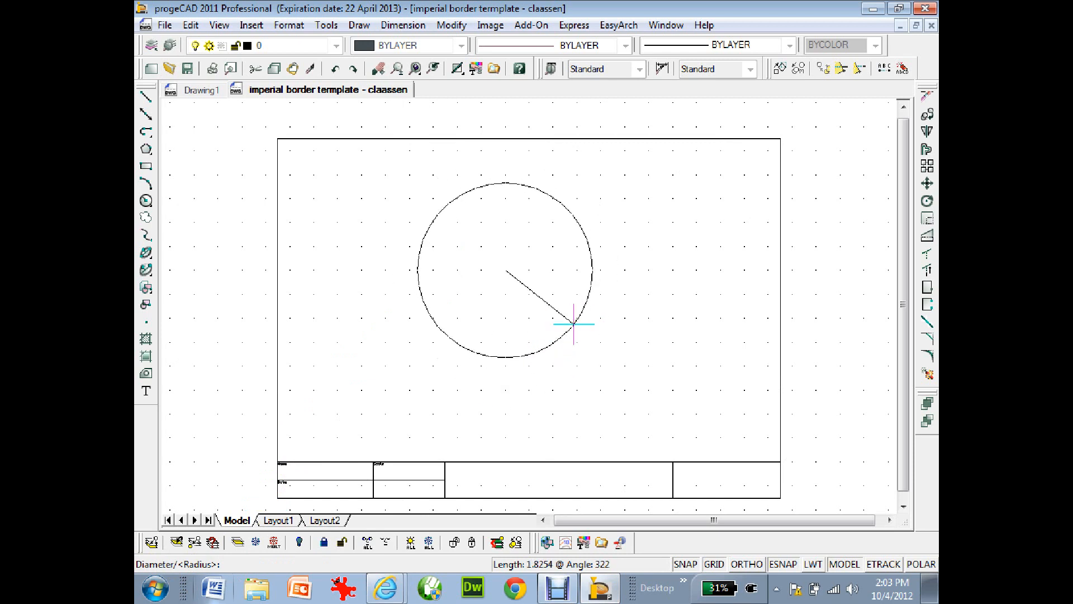
pyautogui.write('d')
pyautogui.press('Return')
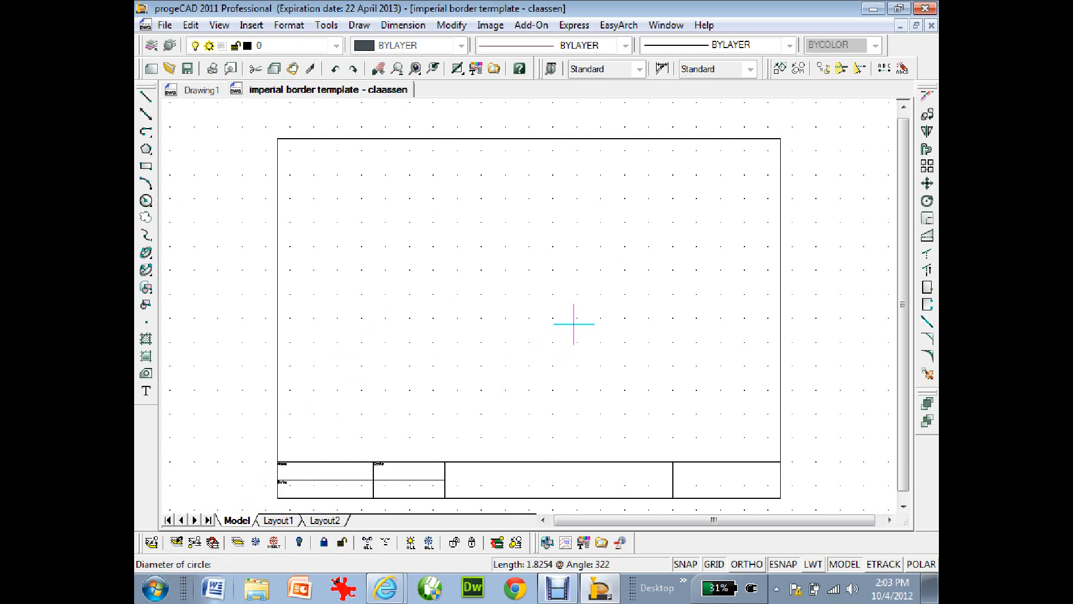
pyautogui.write('2.5')
pyautogui.press('Return')
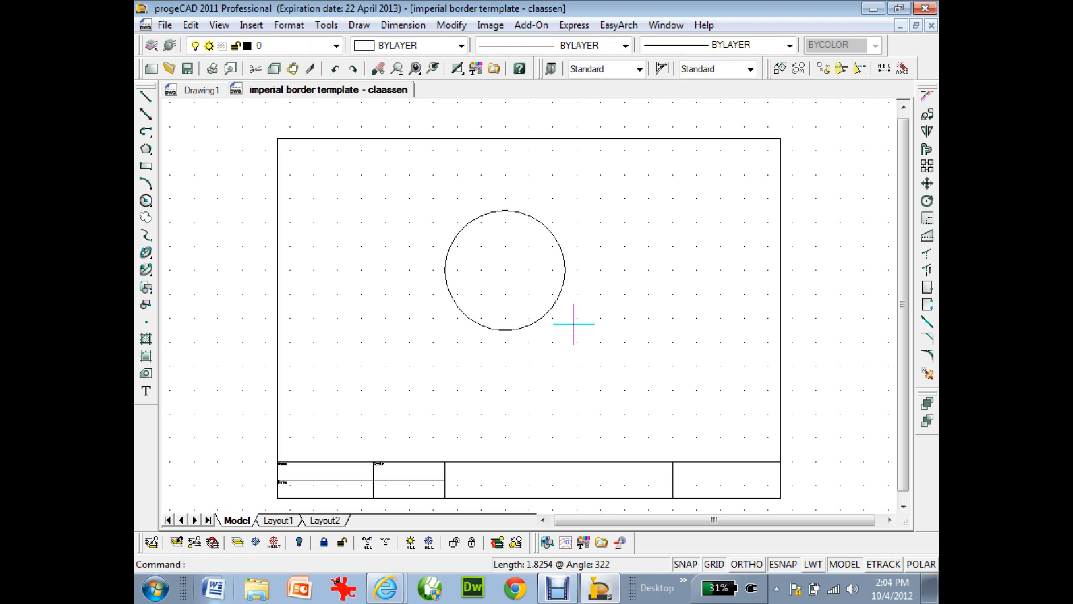
# Recheck the gasket reference sheet, start another circle and turn on the Center entity snap
pyautogui.click(597, 588)
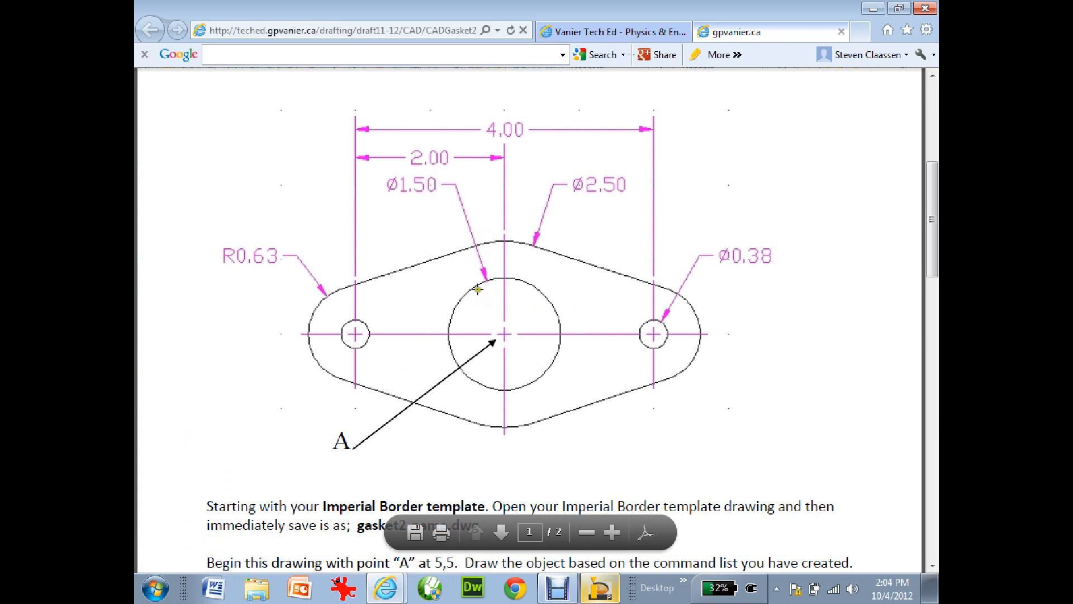
pyautogui.click(597, 589)
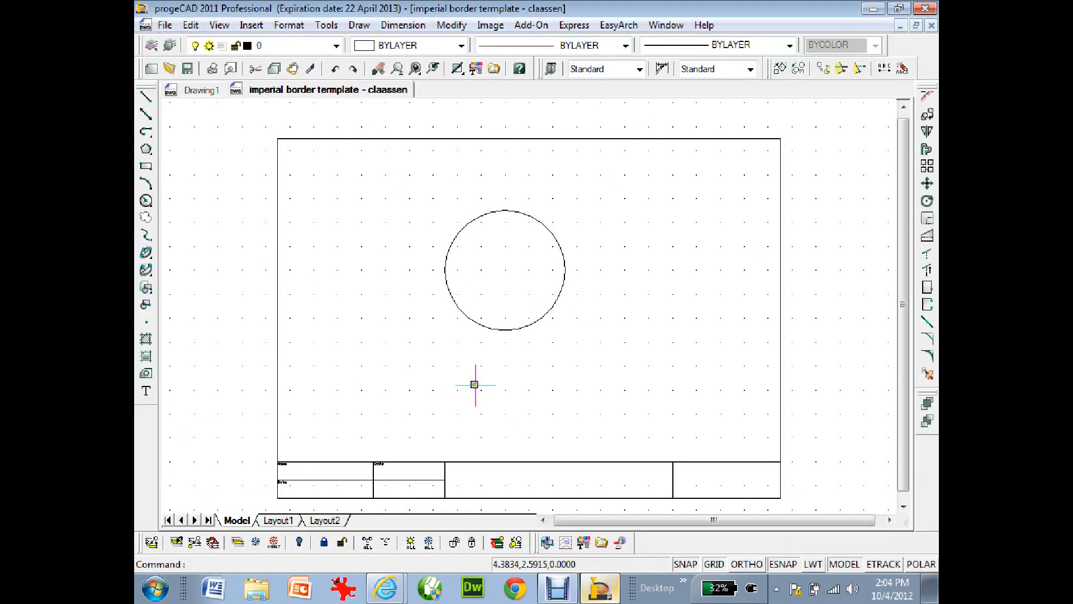
pyautogui.press('Return')
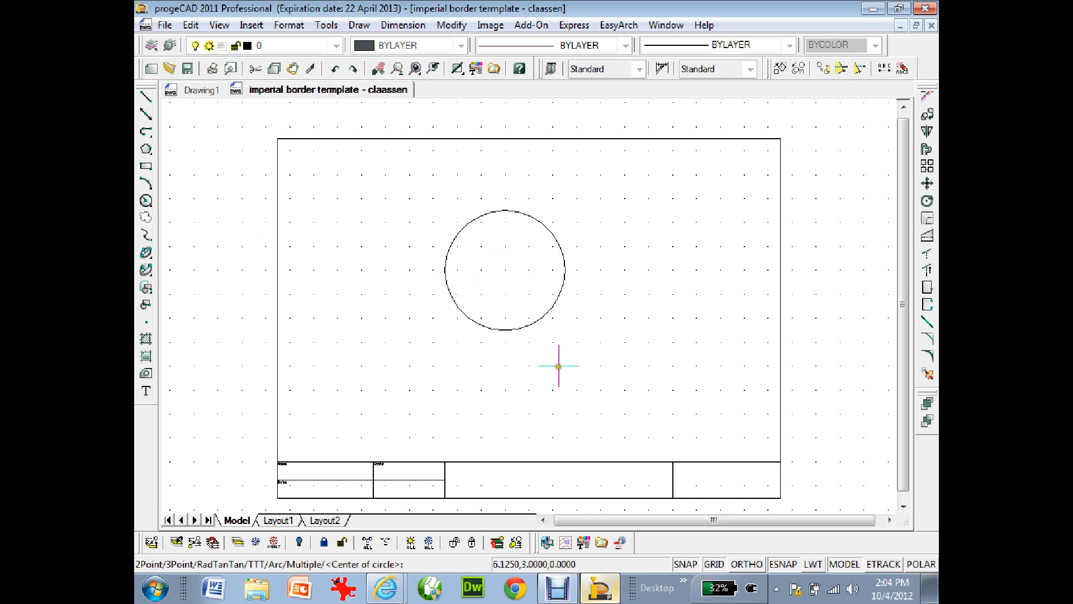
pyautogui.rightClick(782, 566)
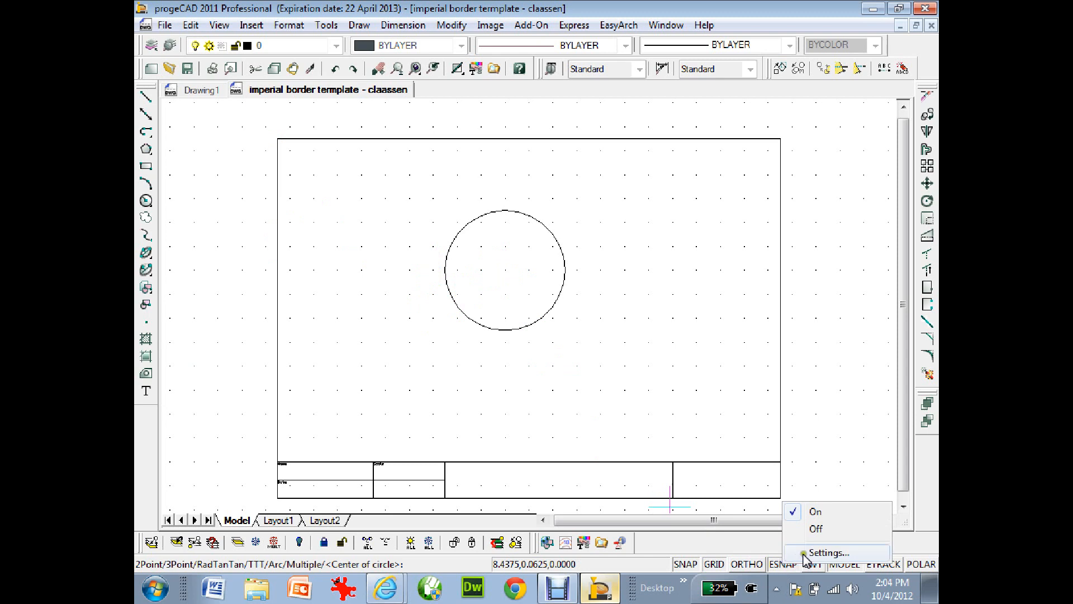
pyautogui.click(805, 553)
pyautogui.click(470, 257)
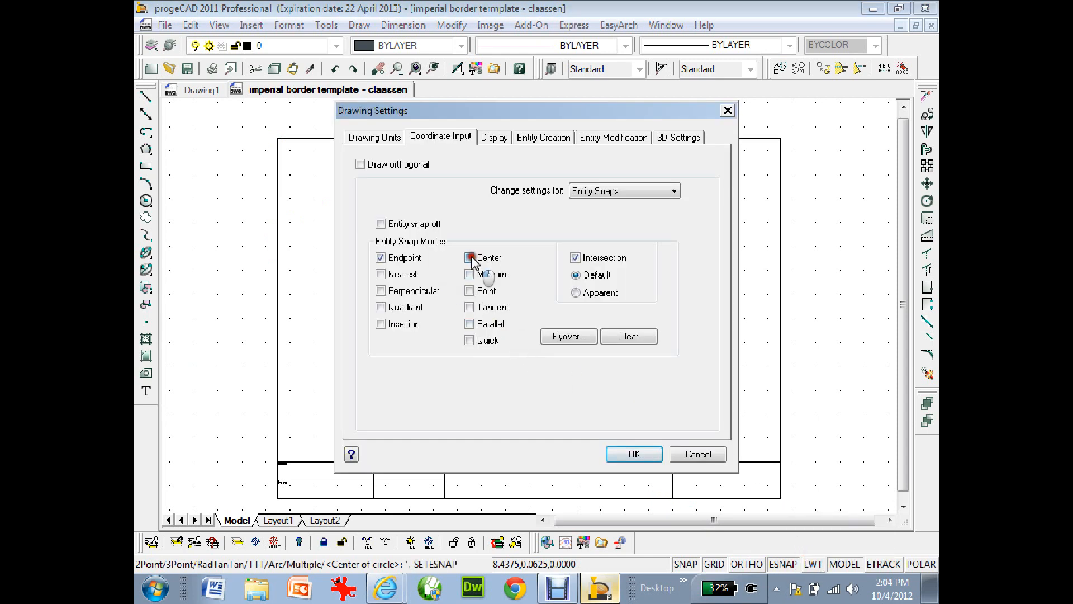
pyautogui.click(633, 455)
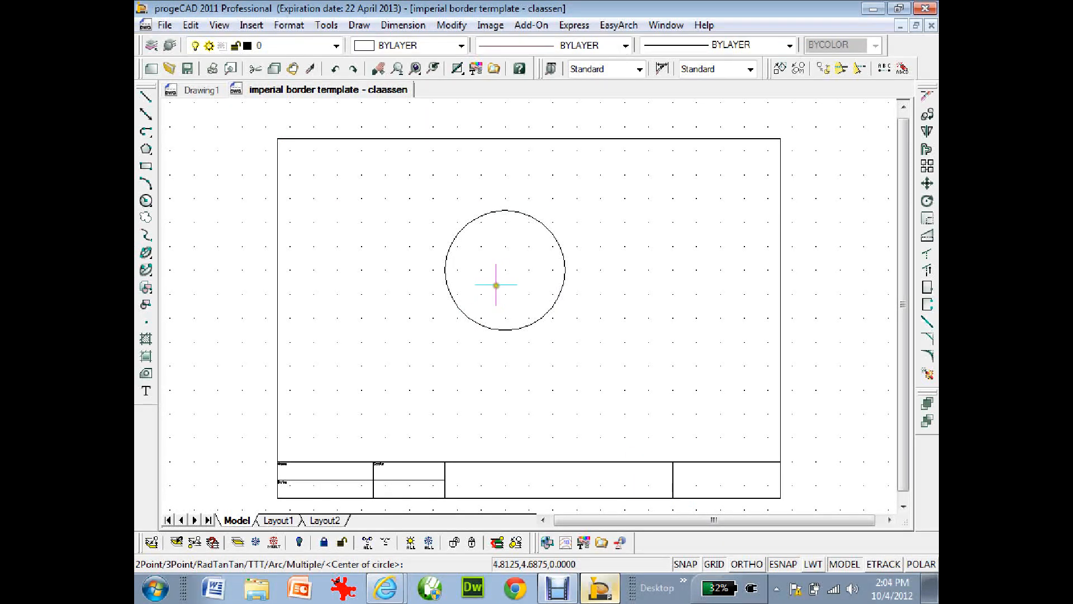
# Place the circle on the existing circle's centre with a diameter of 1.5
pyautogui.click(463, 315)
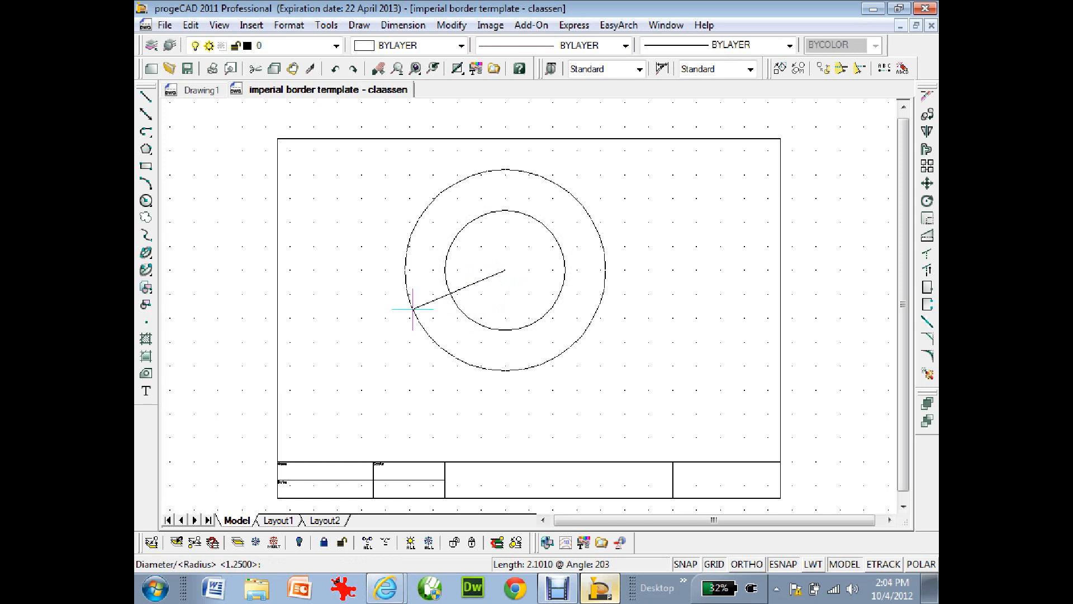
pyautogui.write('d')
pyautogui.press('Return')
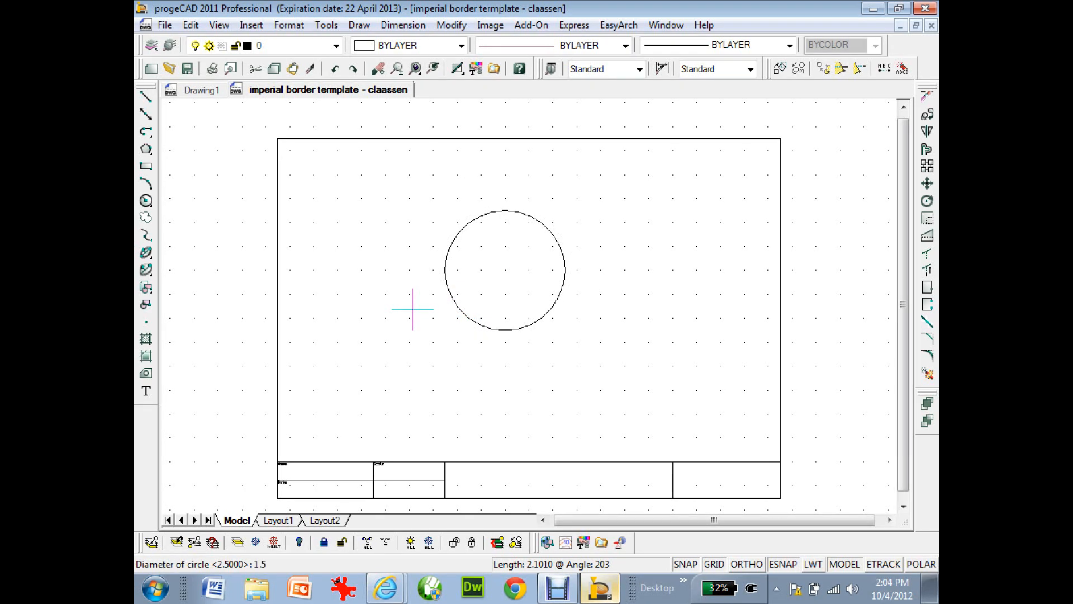
pyautogui.press('Return')
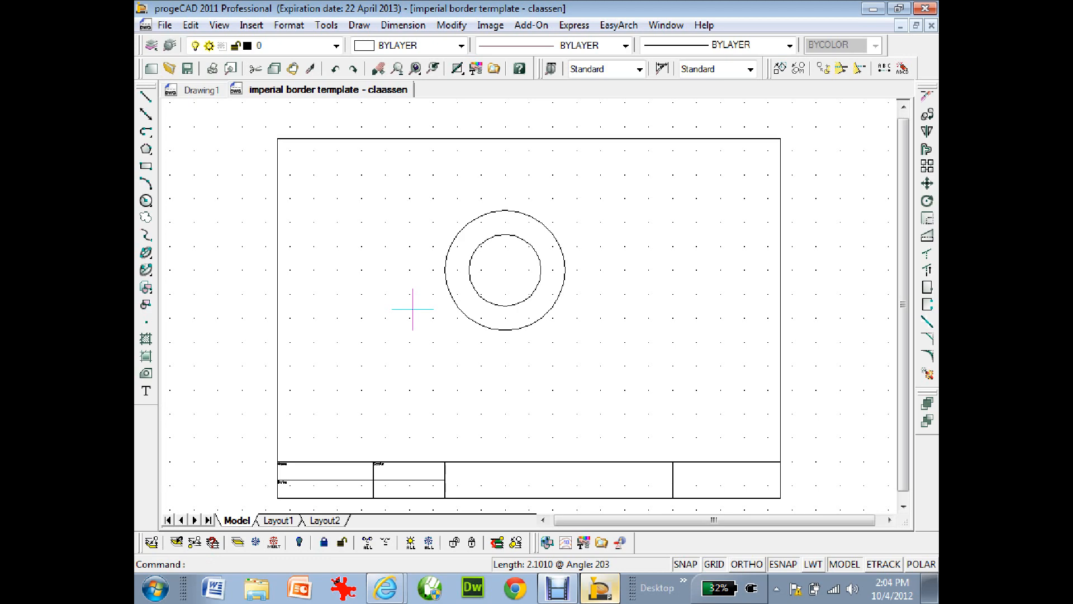
# Check the hole spacing on the gasket sheet and draw a line from the circles' centre to @2<180
pyautogui.click(598, 590)
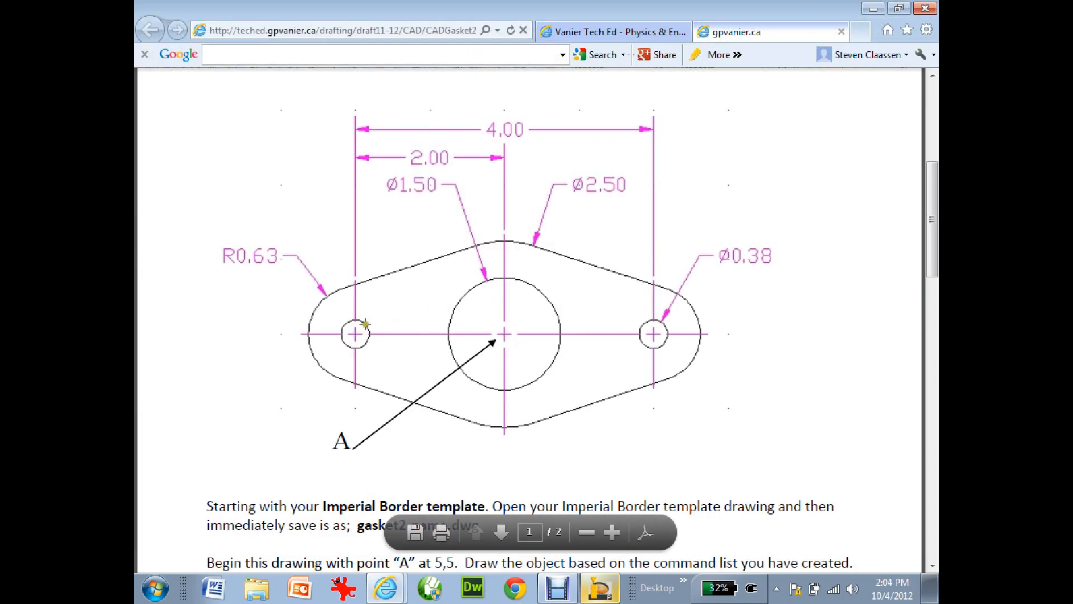
pyautogui.click(601, 592)
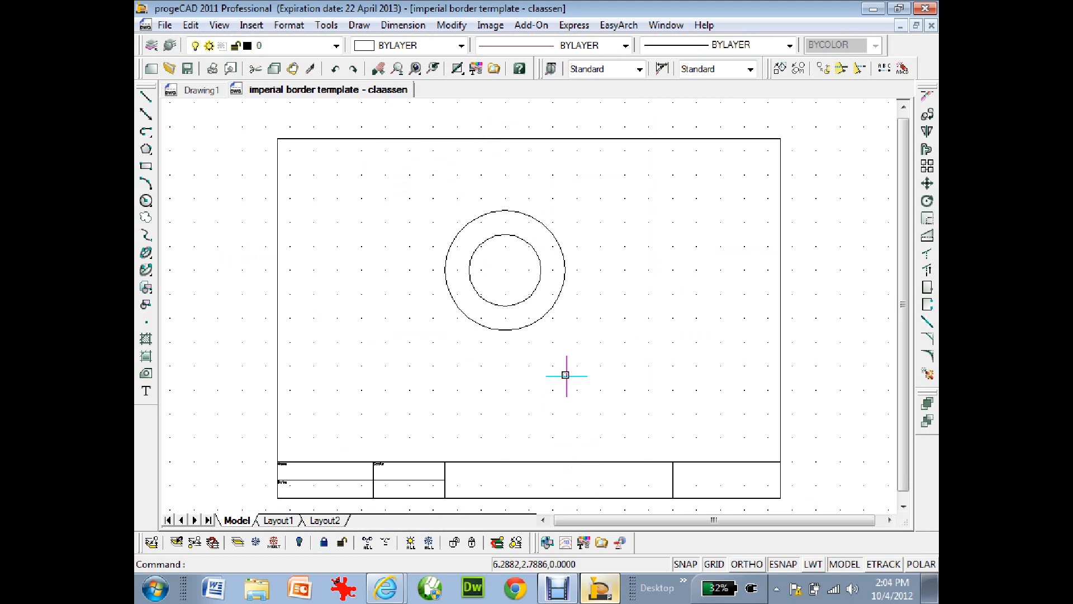
pyautogui.write('line')
pyautogui.press('Return')
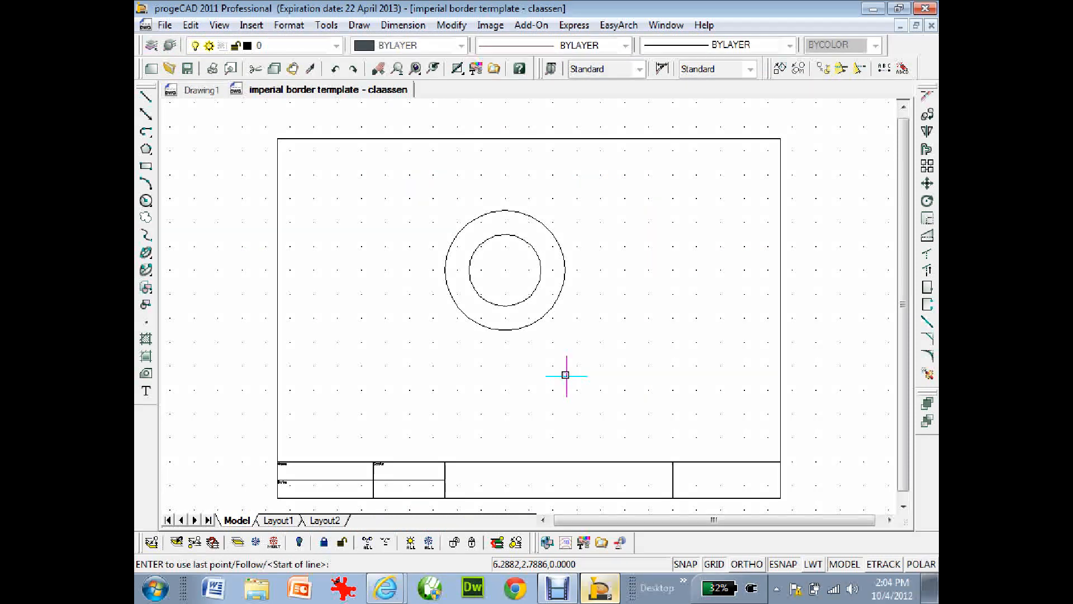
pyautogui.click(505, 270)
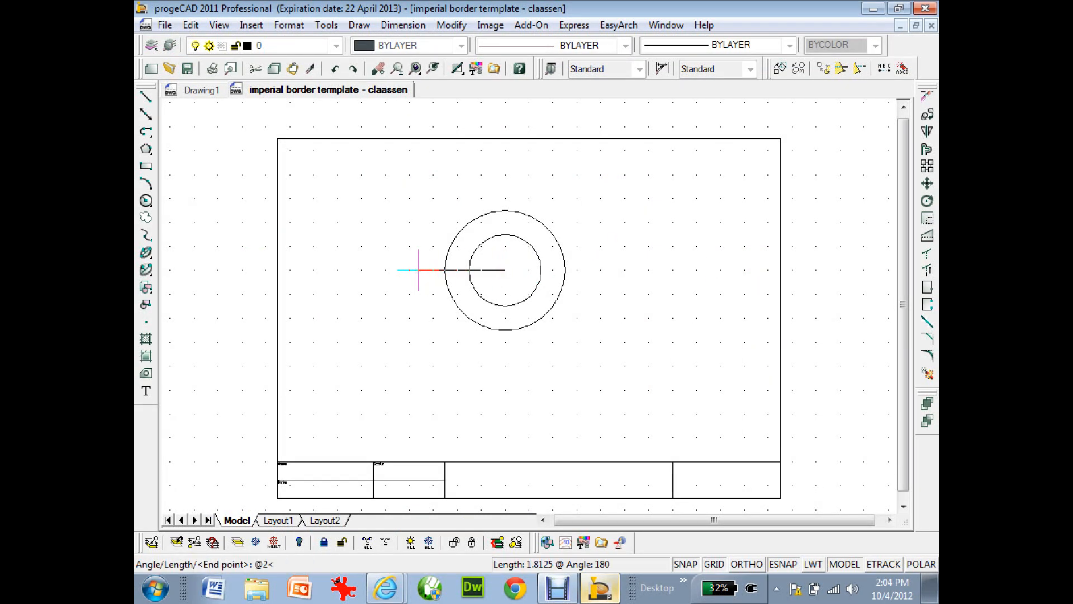
pyautogui.write('@2<180')
pyautogui.press('Return')
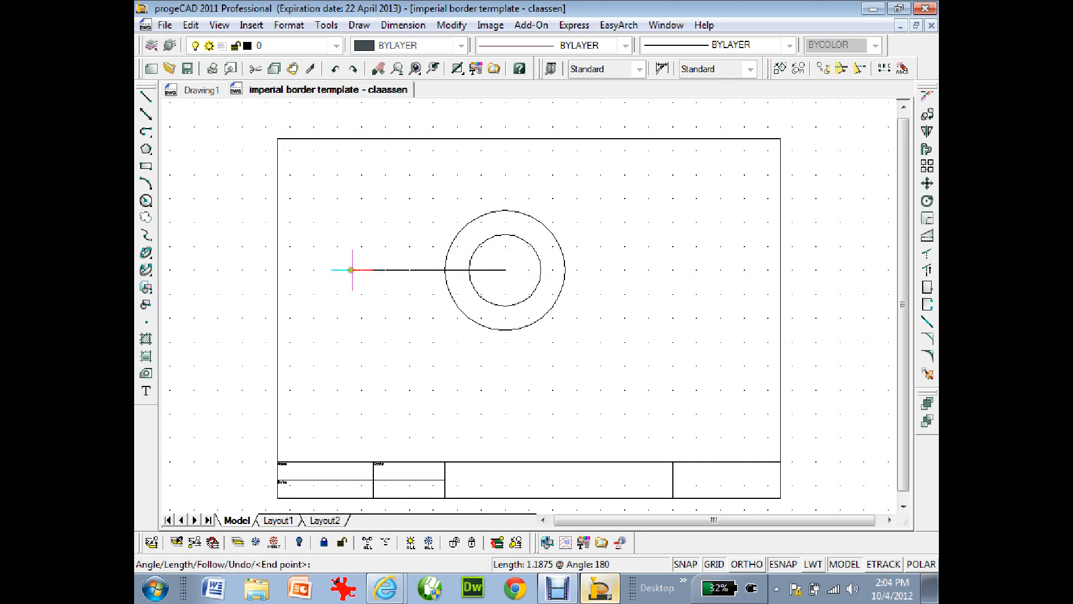
pyautogui.press('Return')
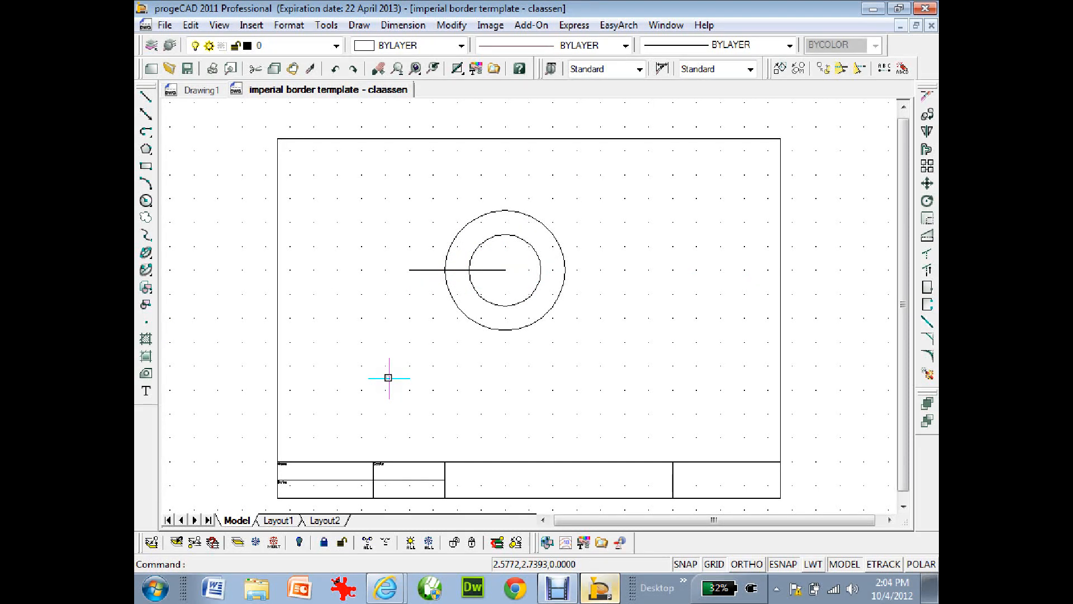
# Check the small hole's size on the gasket sheet and draw a circle of diameter .38 at the line's left end
pyautogui.write('circle')
pyautogui.press('Return')
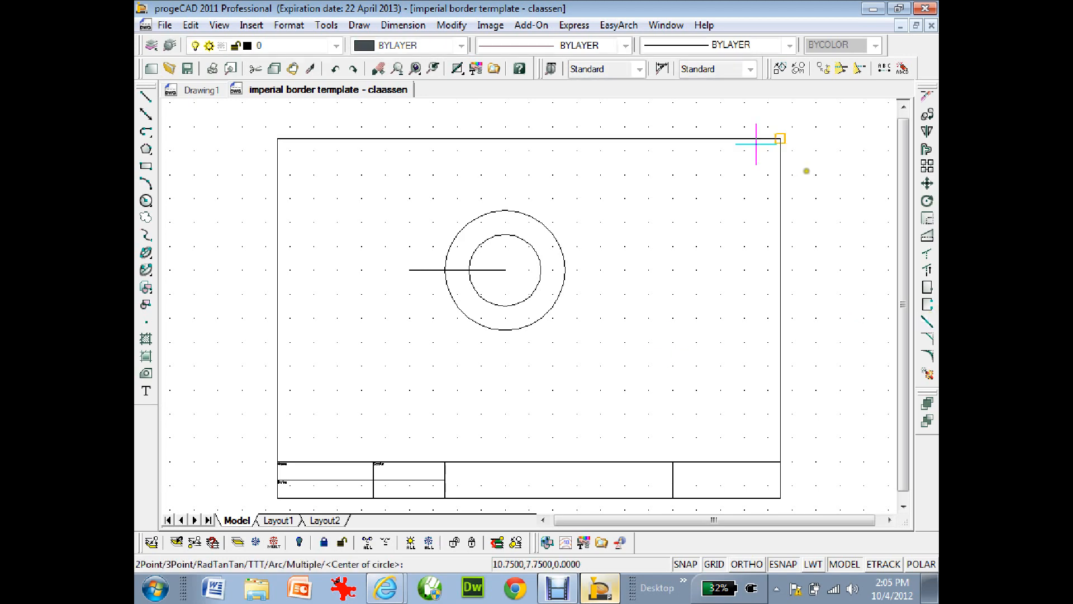
pyautogui.click(604, 589)
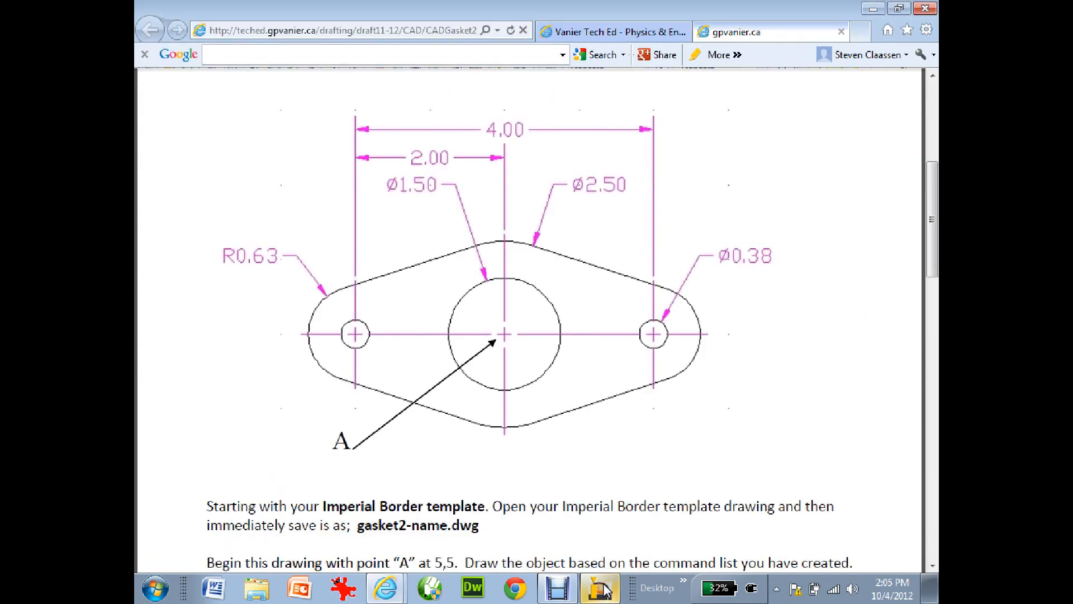
pyautogui.click(604, 588)
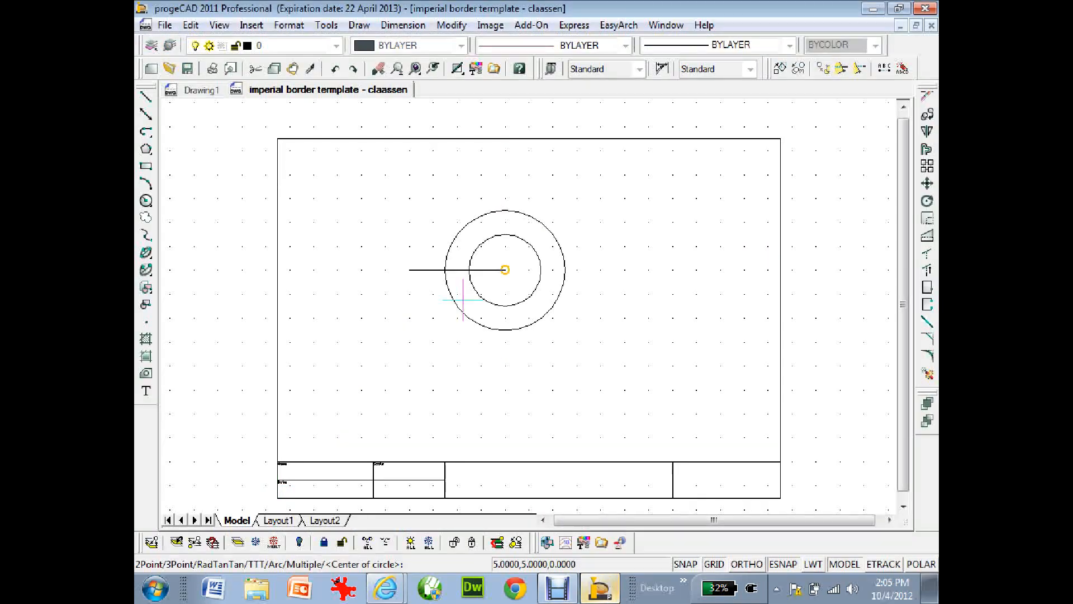
pyautogui.click(411, 268)
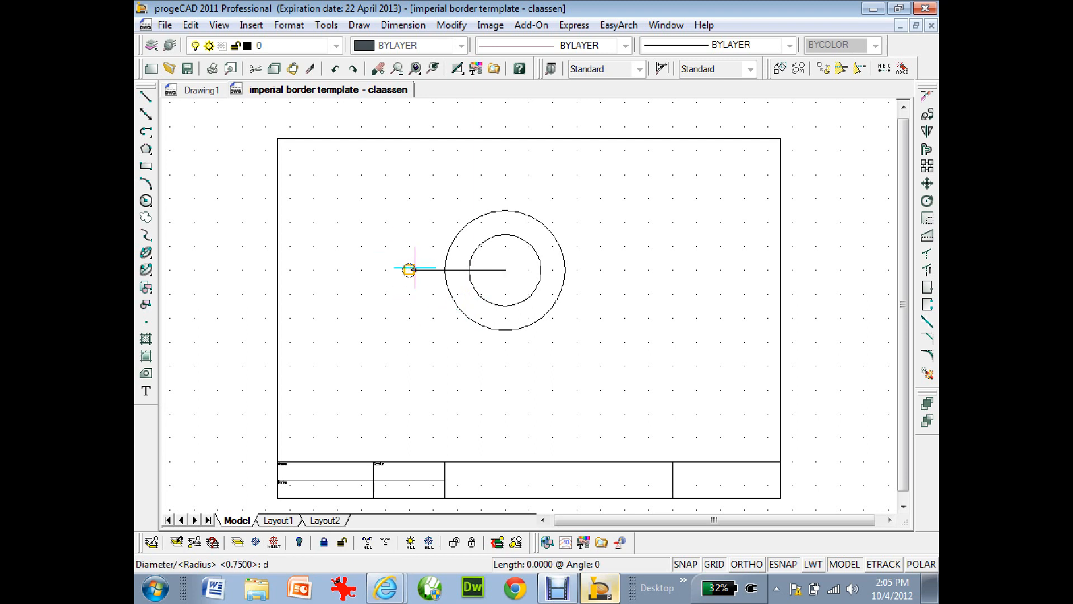
pyautogui.write('d')
pyautogui.press('Return')
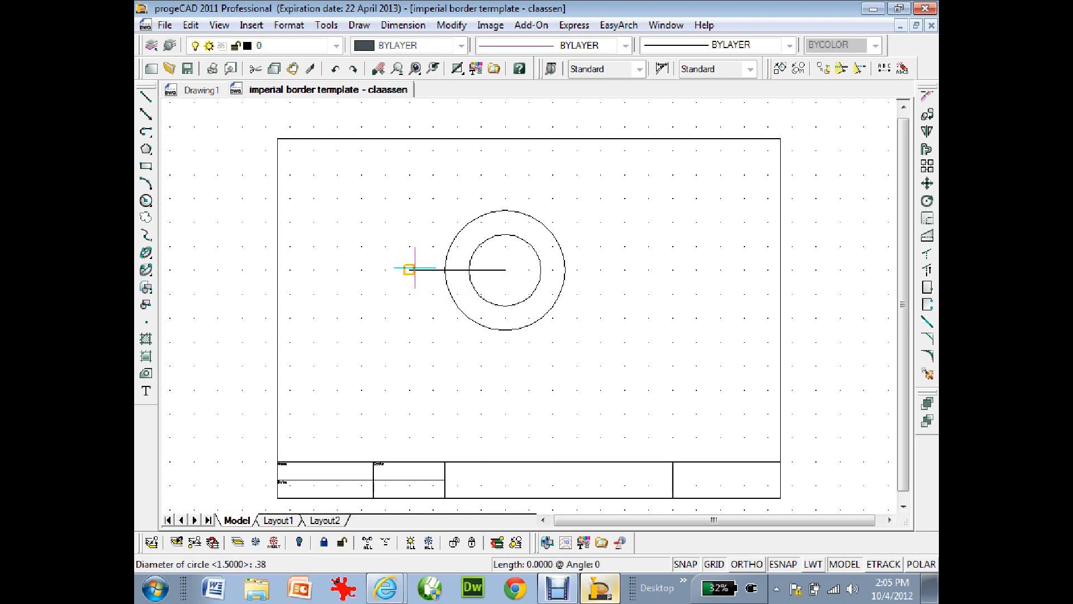
pyautogui.press('Return')
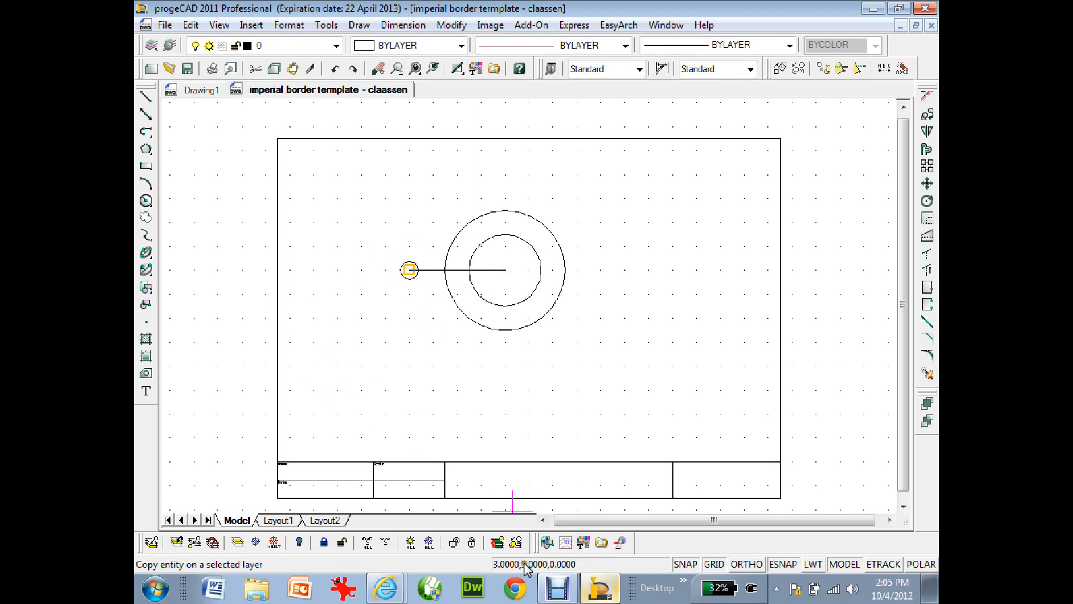
# Check the end radius on the gasket sheet and draw a circle of radius .63 centred on the small left hole
pyautogui.click(602, 588)
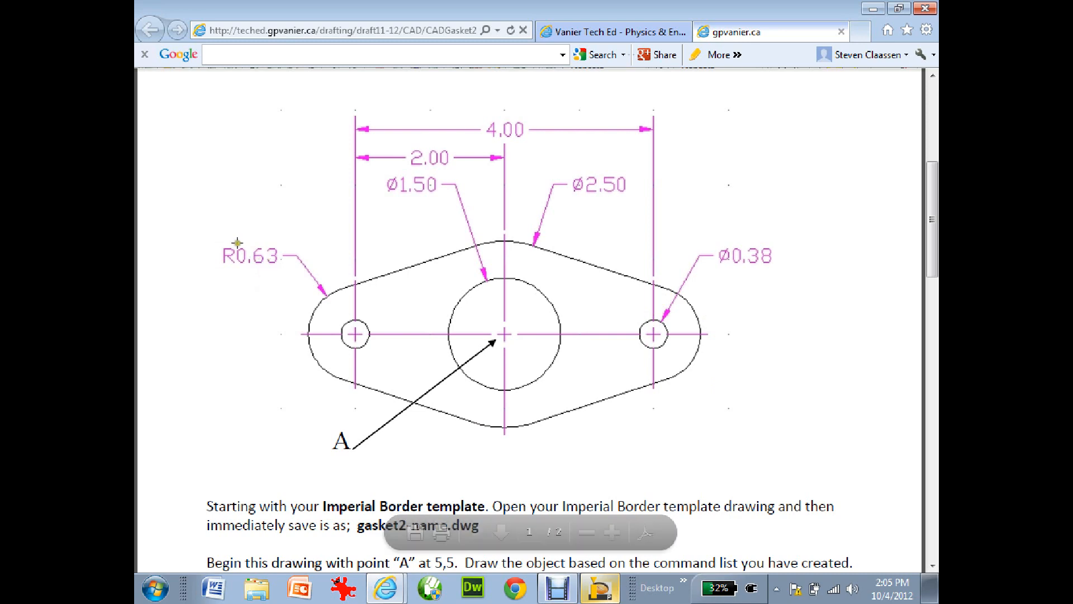
pyautogui.click(599, 588)
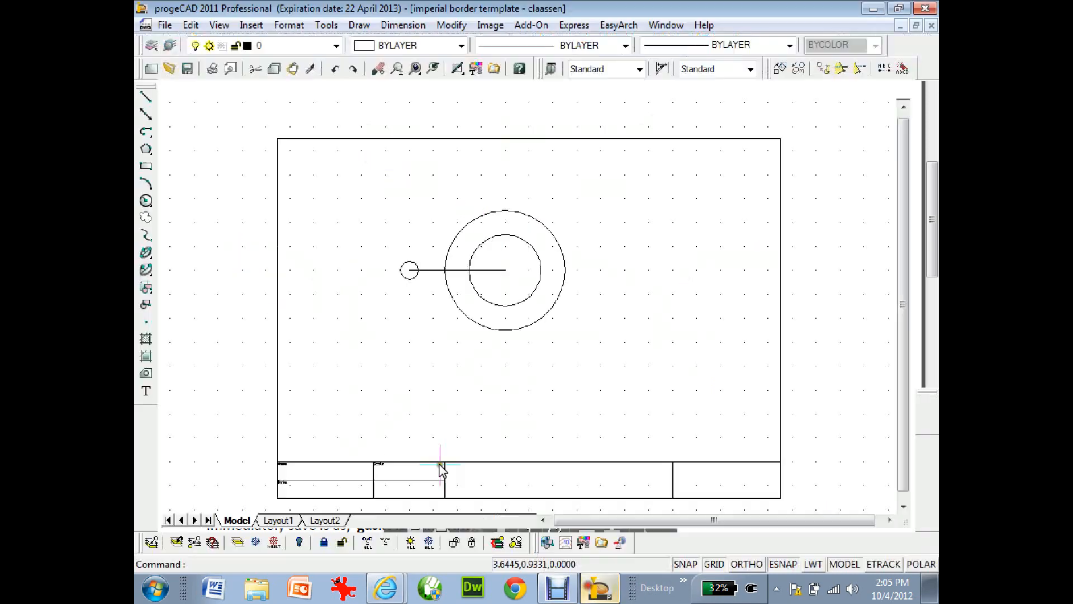
pyautogui.press('Return')
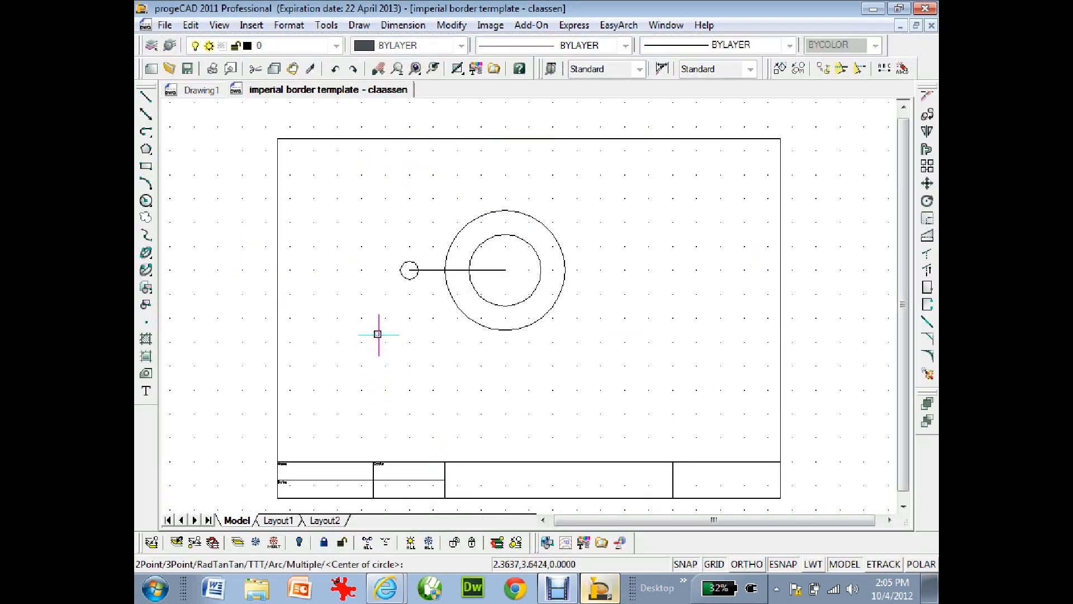
pyautogui.click(409, 270)
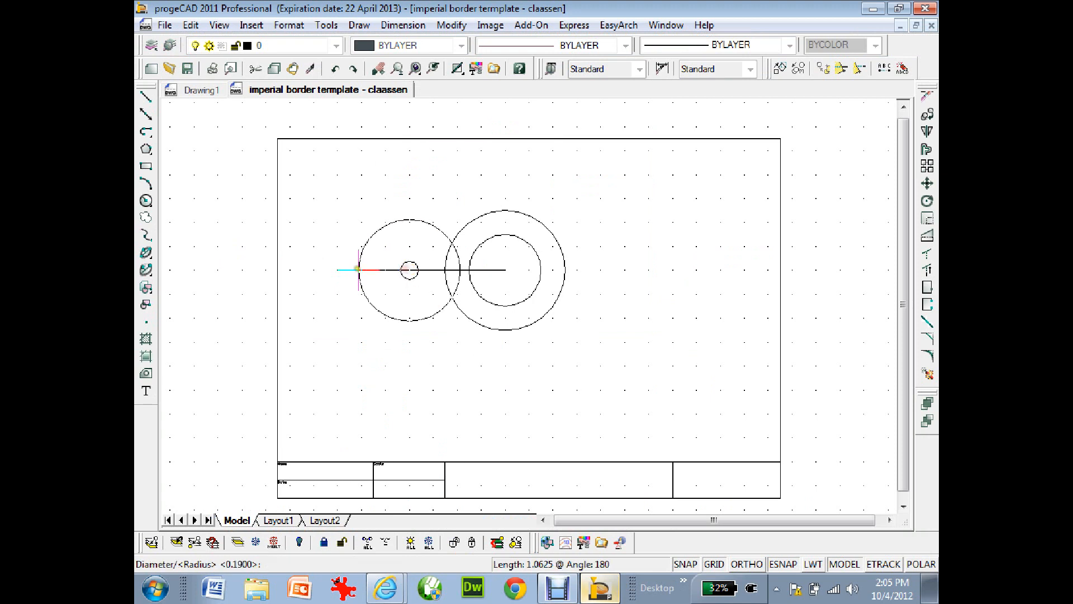
pyautogui.press('Return')
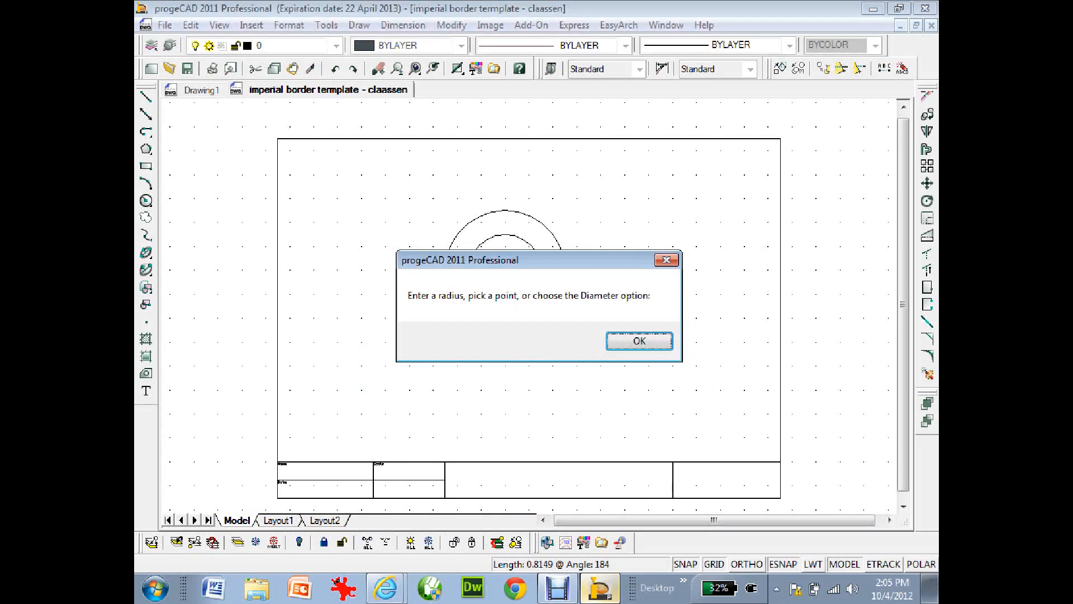
pyautogui.click(620, 338)
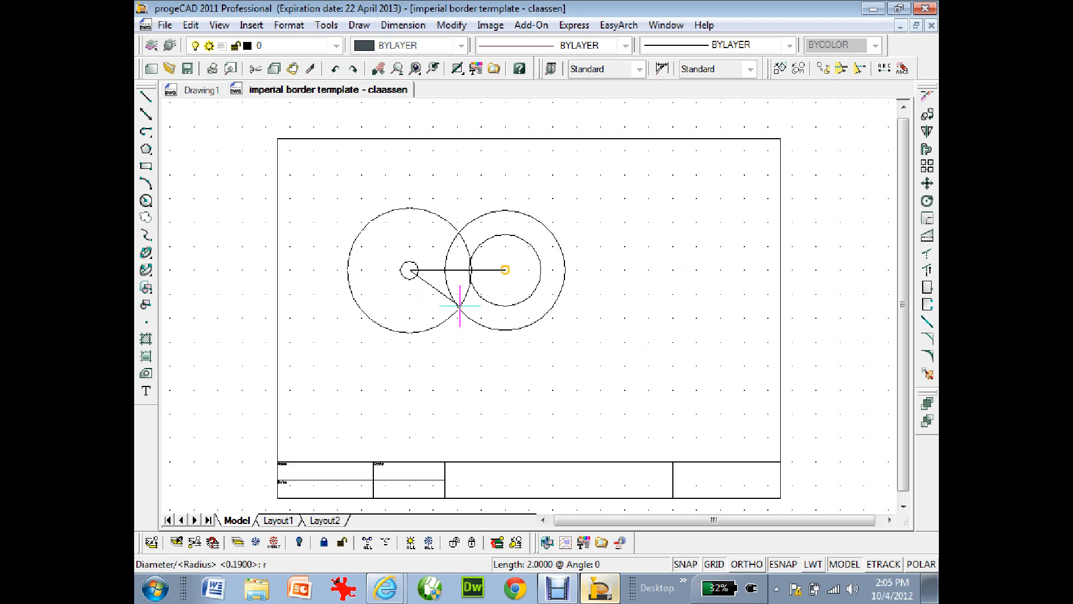
pyautogui.write('r')
pyautogui.press('Return')
pyautogui.press('Return')
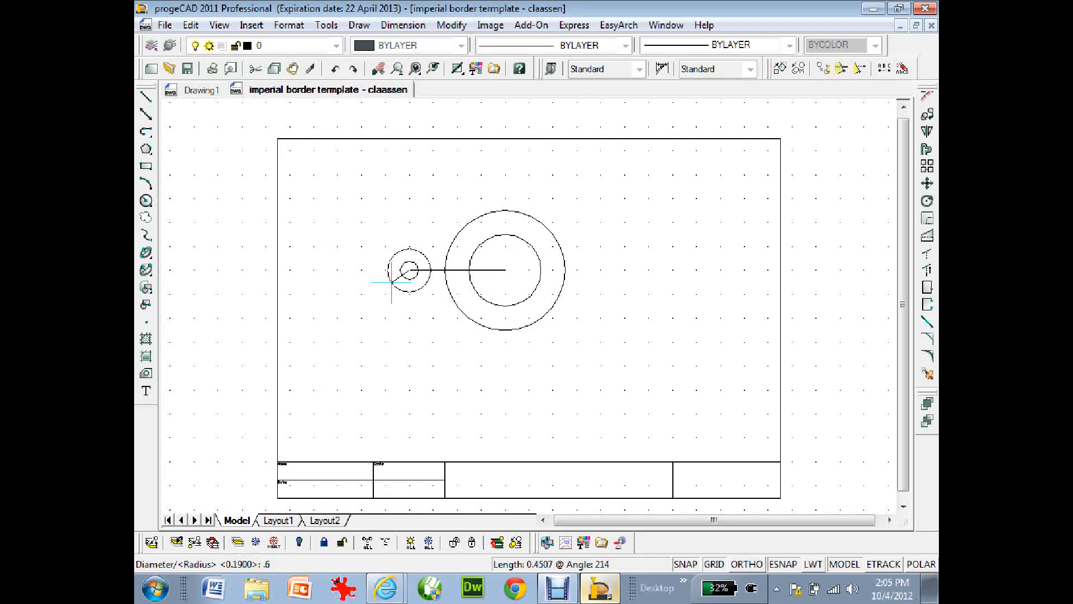
pyautogui.press('Return')
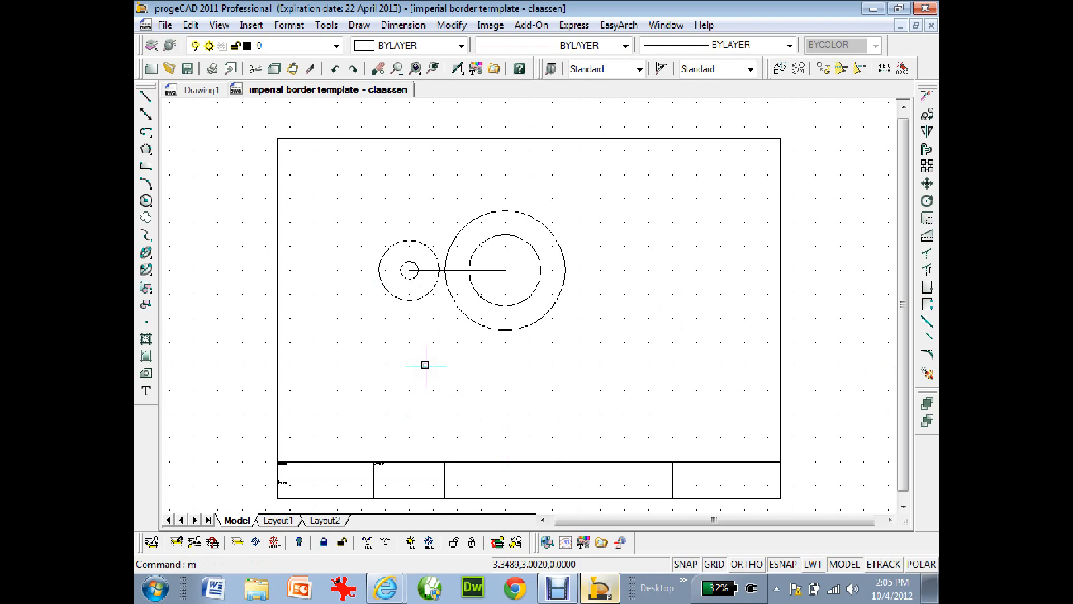
# Mirror both left circles across a vertical Ortho line through the central circles' centre, keeping the originals, and delete the horizontal construction line
pyautogui.write('mirror')
pyautogui.press('Return')
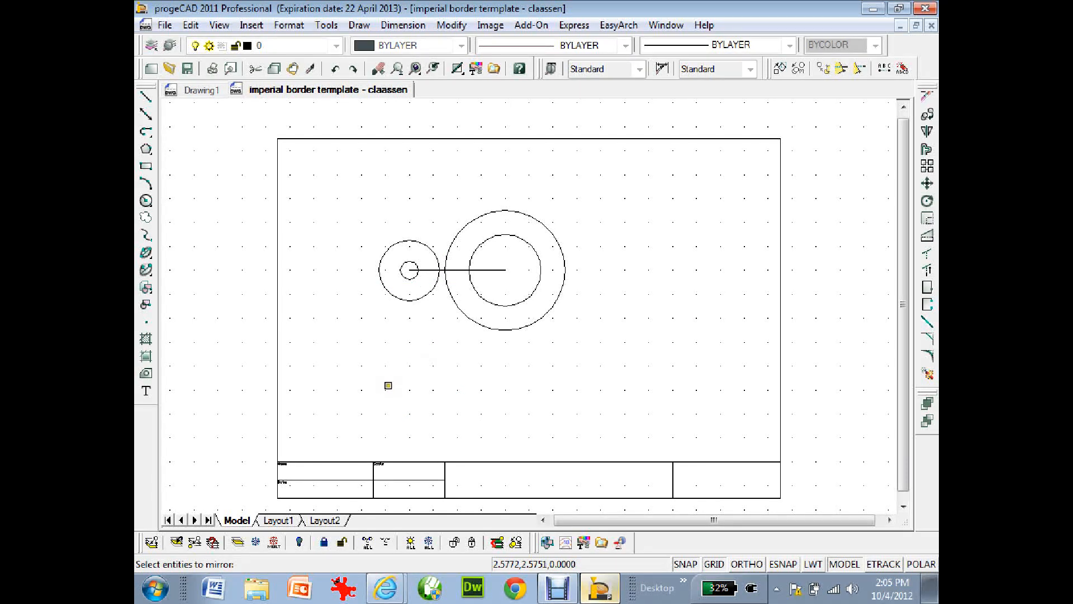
pyautogui.click(395, 297)
pyautogui.click(400, 274)
pyautogui.press('Return')
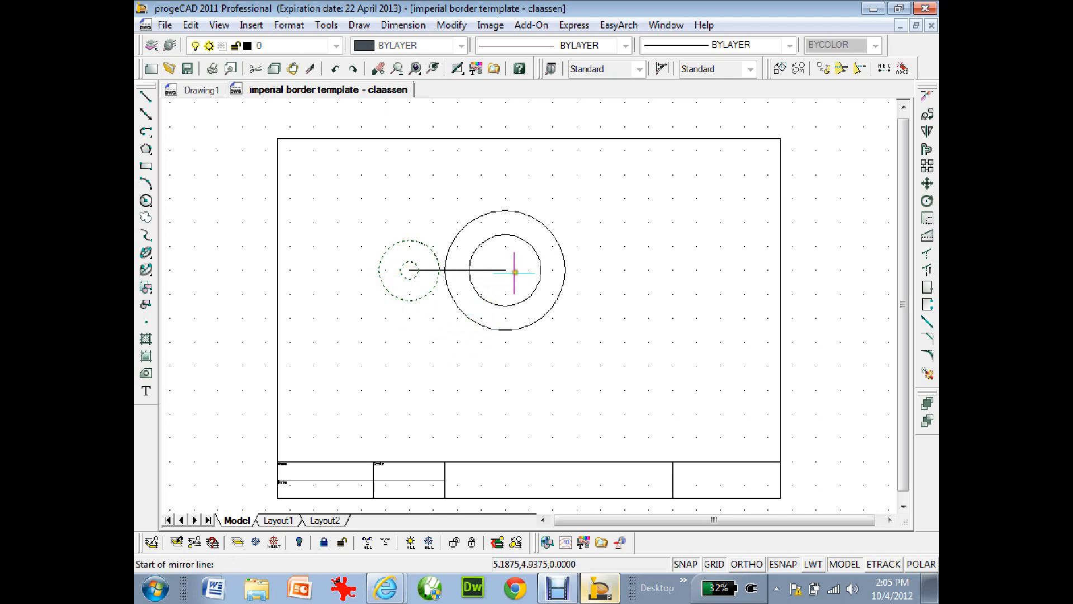
pyautogui.click(505, 270)
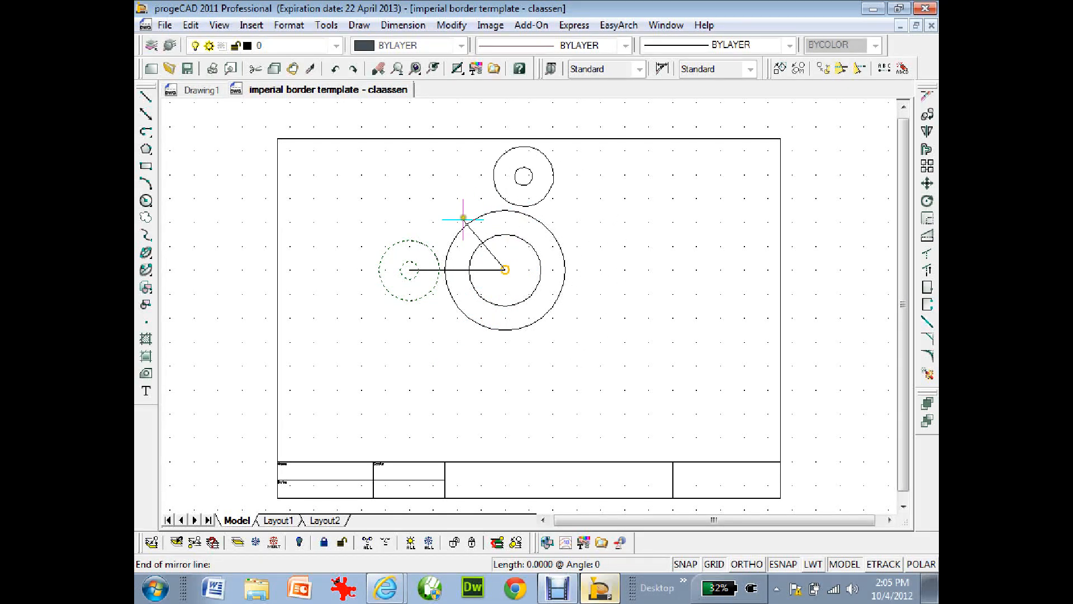
pyautogui.click(747, 563)
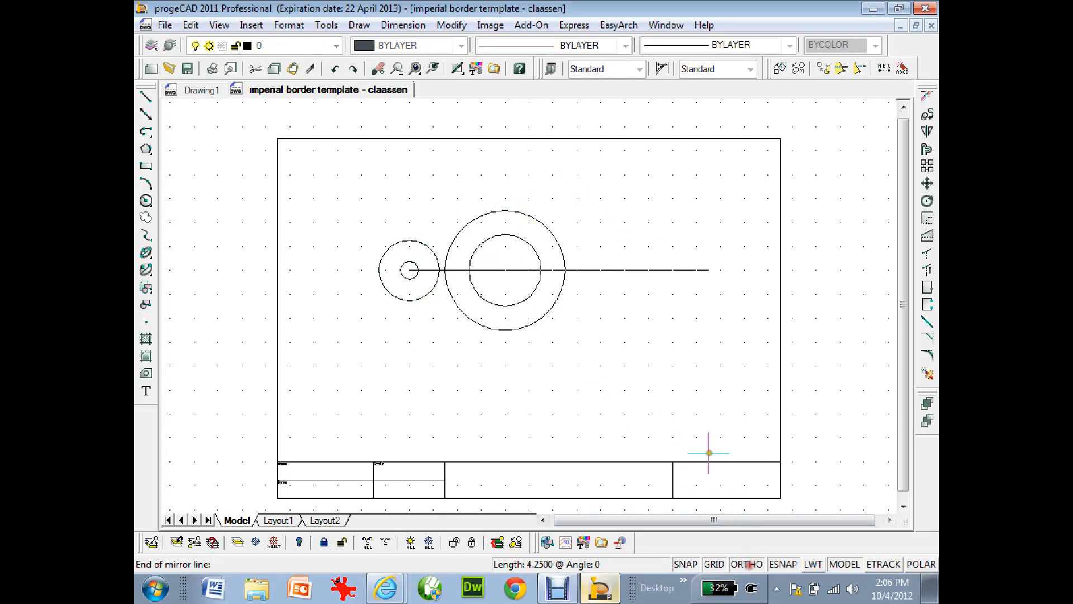
pyautogui.click(428, 174)
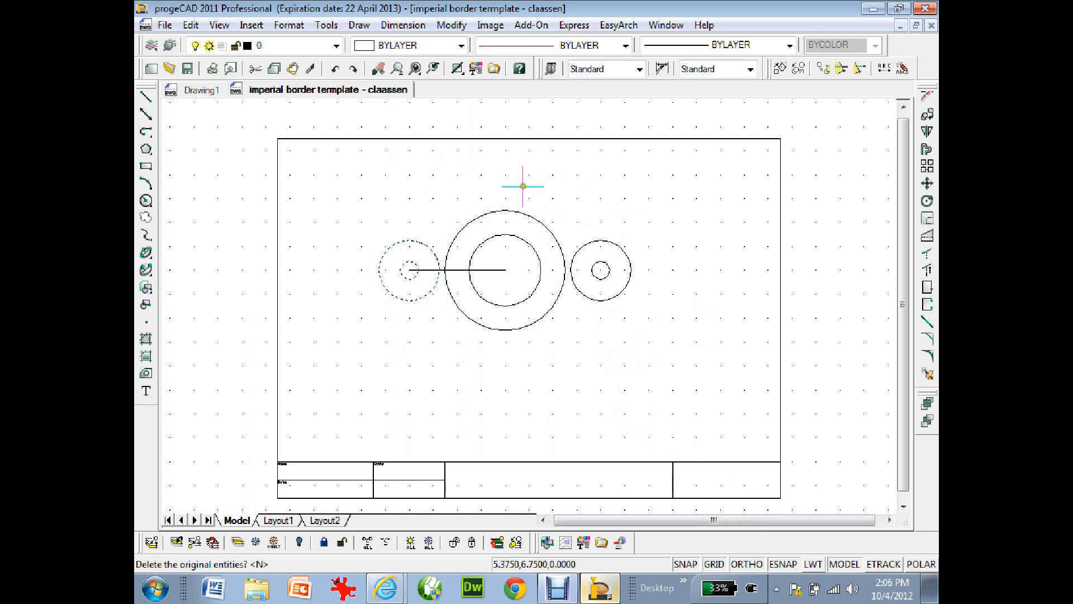
pyautogui.write('n')
pyautogui.press('Return')
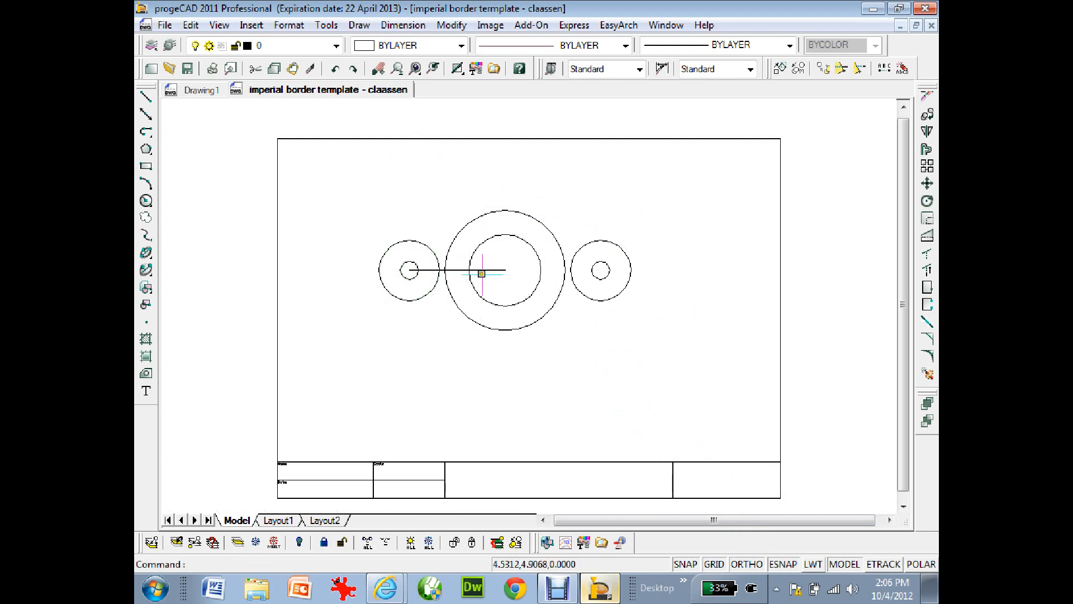
pyautogui.click(499, 270)
pyautogui.press('Delete')
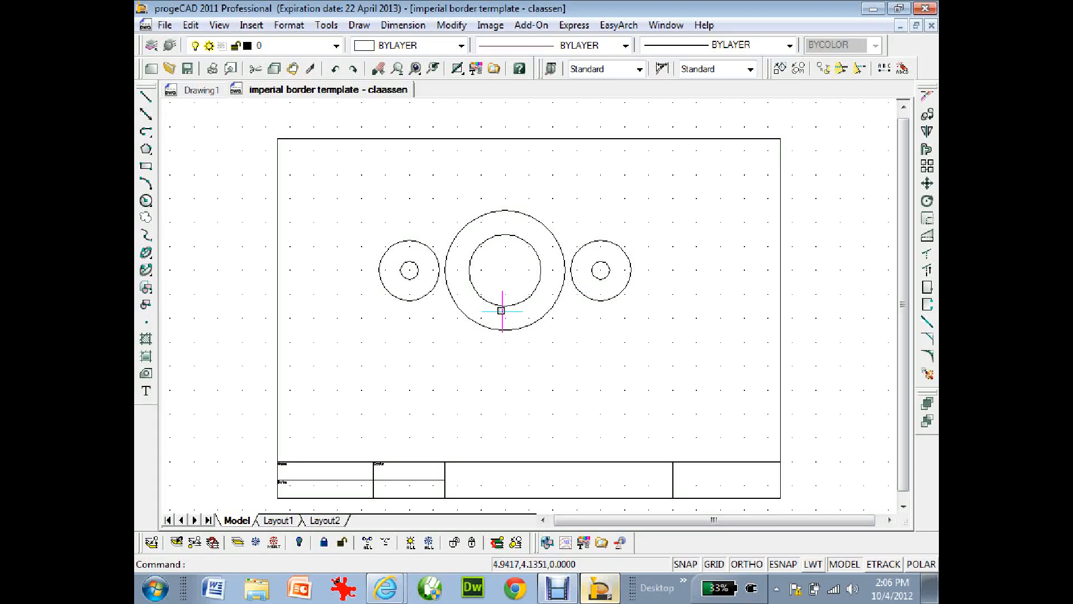
# Draw a line tangent to the top of the large central circle and the top of the left outer circle
pyautogui.write('z')
pyautogui.press('Return')
pyautogui.write('w')
pyautogui.press('Return')
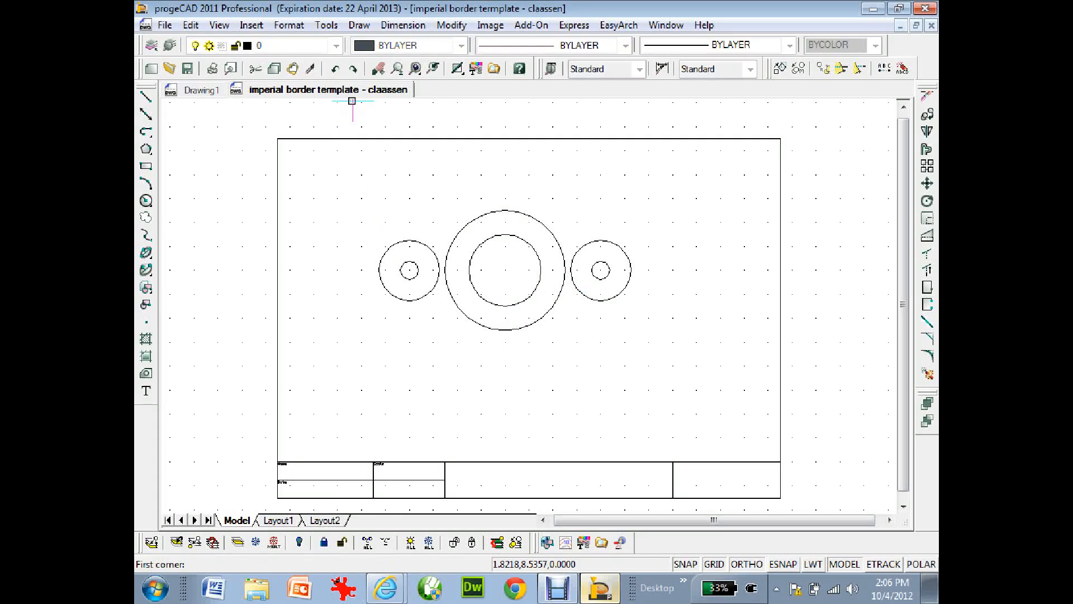
pyautogui.moveTo(363, 187)
pyautogui.mouseDown(button='middle')
pyautogui.moveTo(373, 206)
pyautogui.moveTo(336, 176)
pyautogui.moveTo(304, 175)
pyautogui.mouseUp(button='middle')
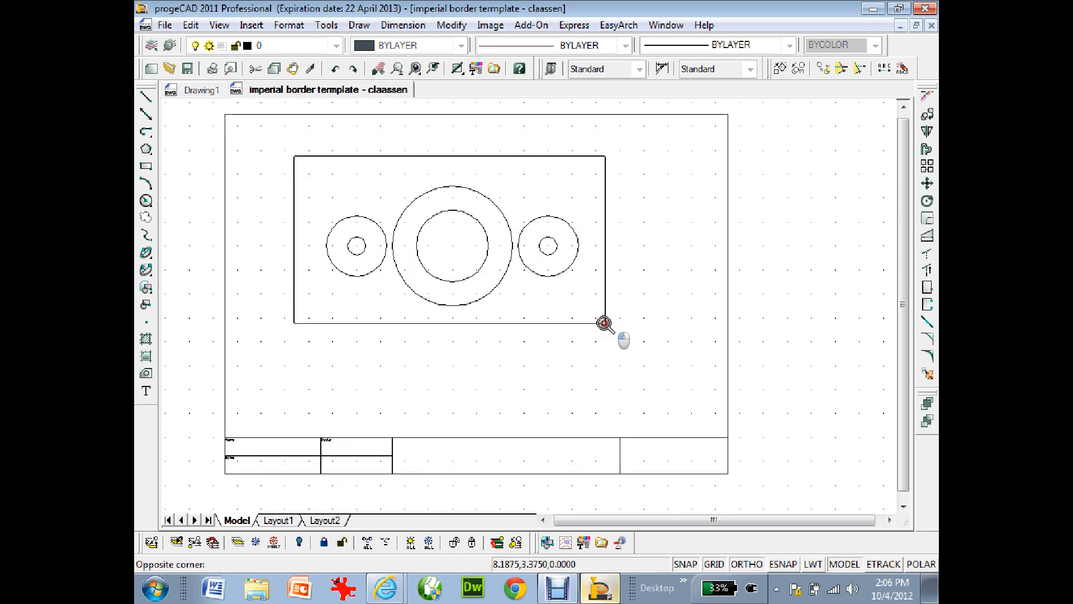
pyautogui.click(608, 344)
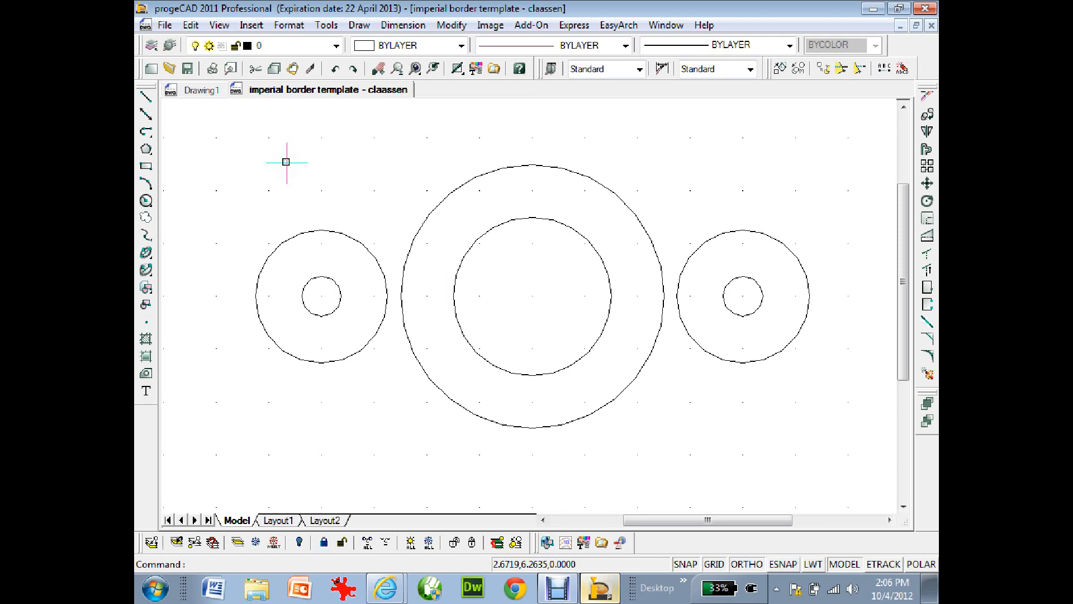
pyautogui.press('Return')
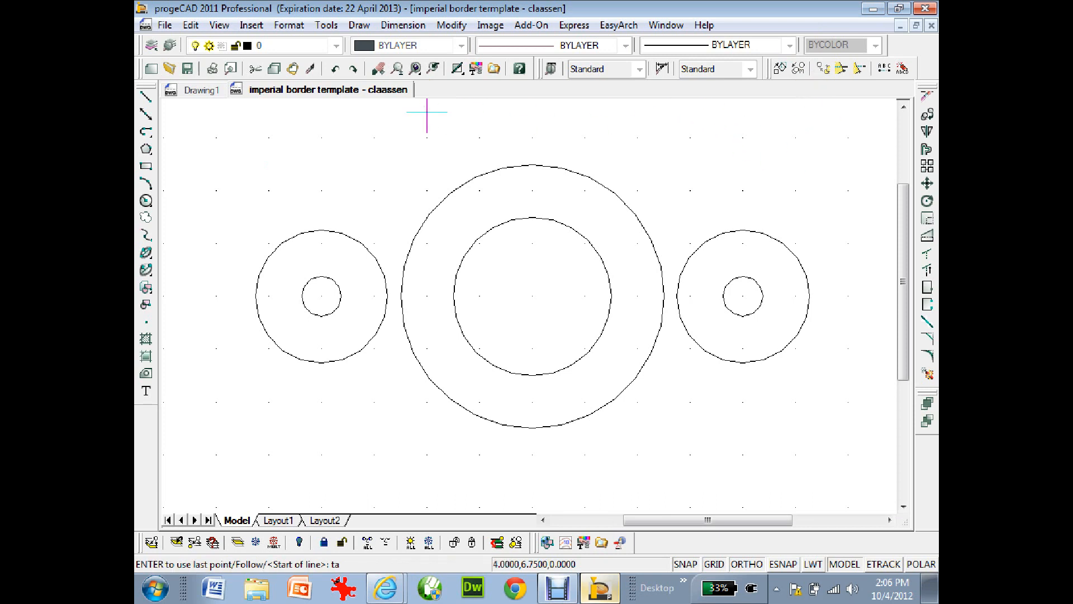
pyautogui.write('tan')
pyautogui.press('Return')
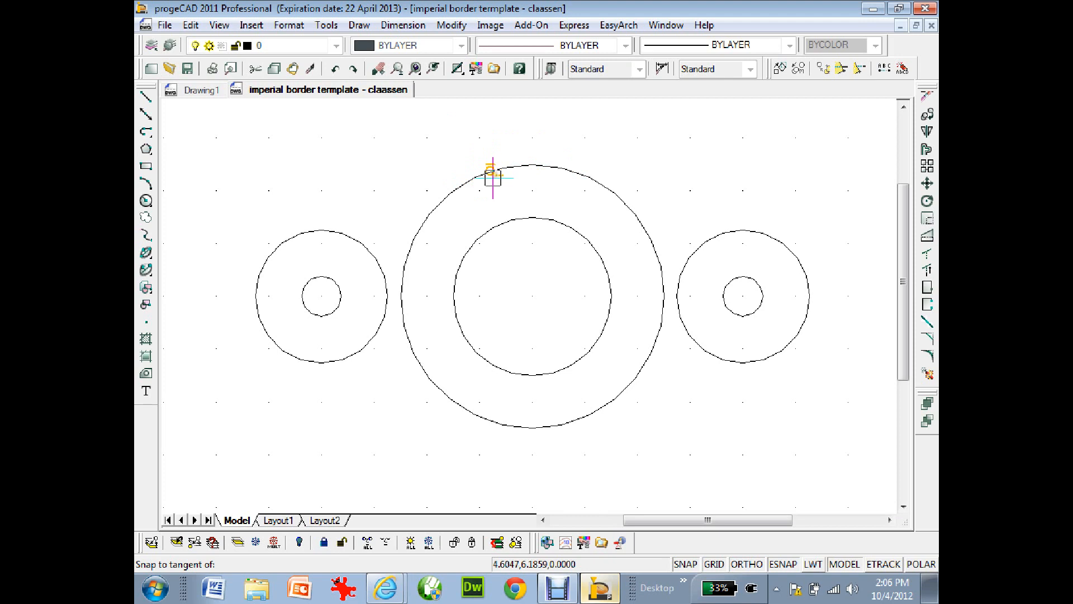
pyautogui.click(565, 167)
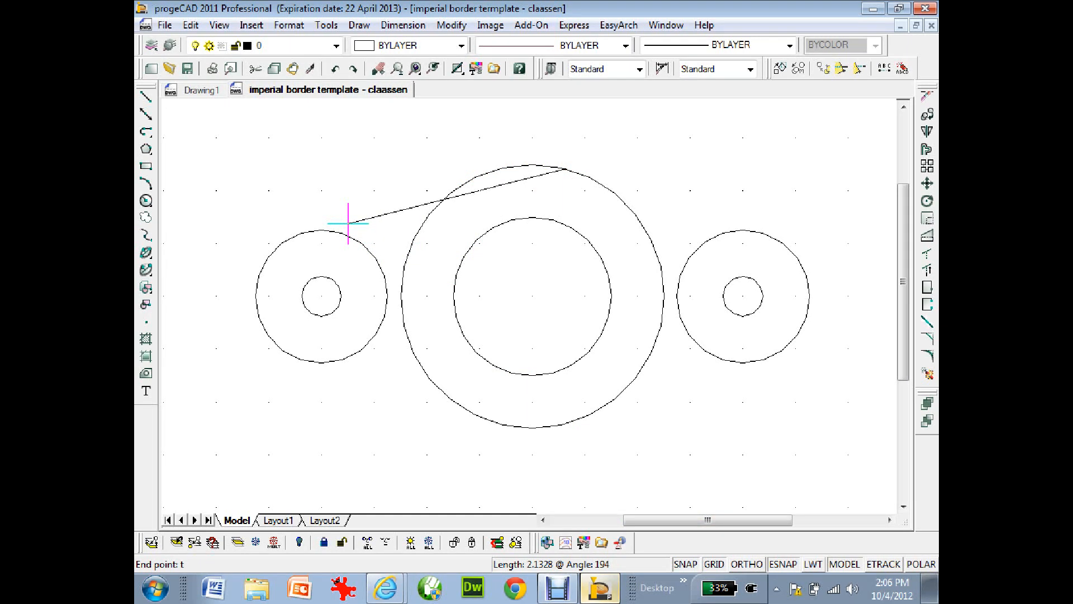
pyautogui.write('tan')
pyautogui.press('Return')
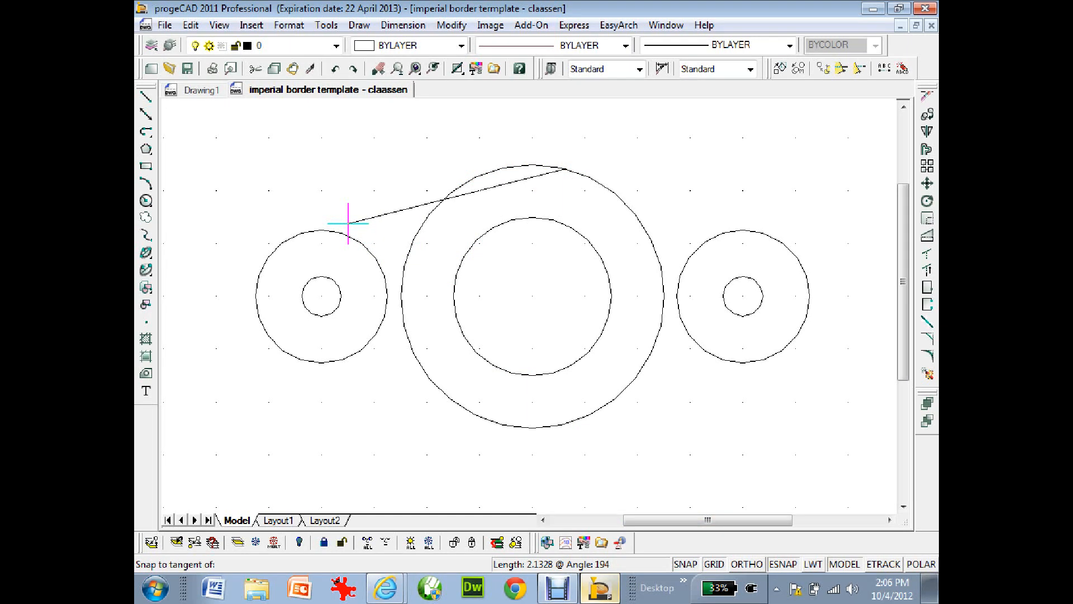
pyautogui.click(268, 256)
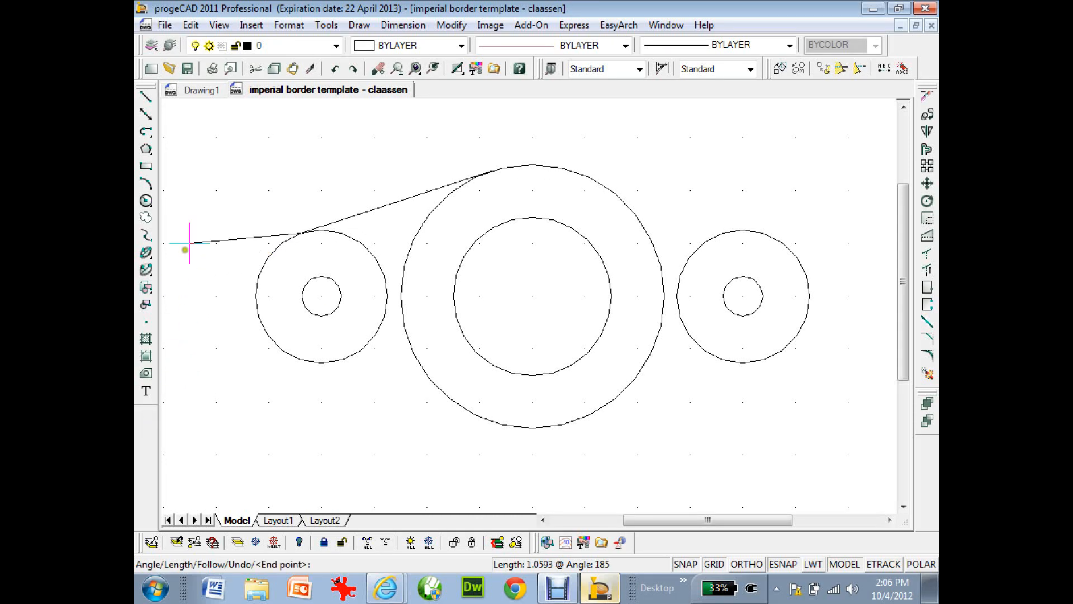
pyautogui.press('Return')
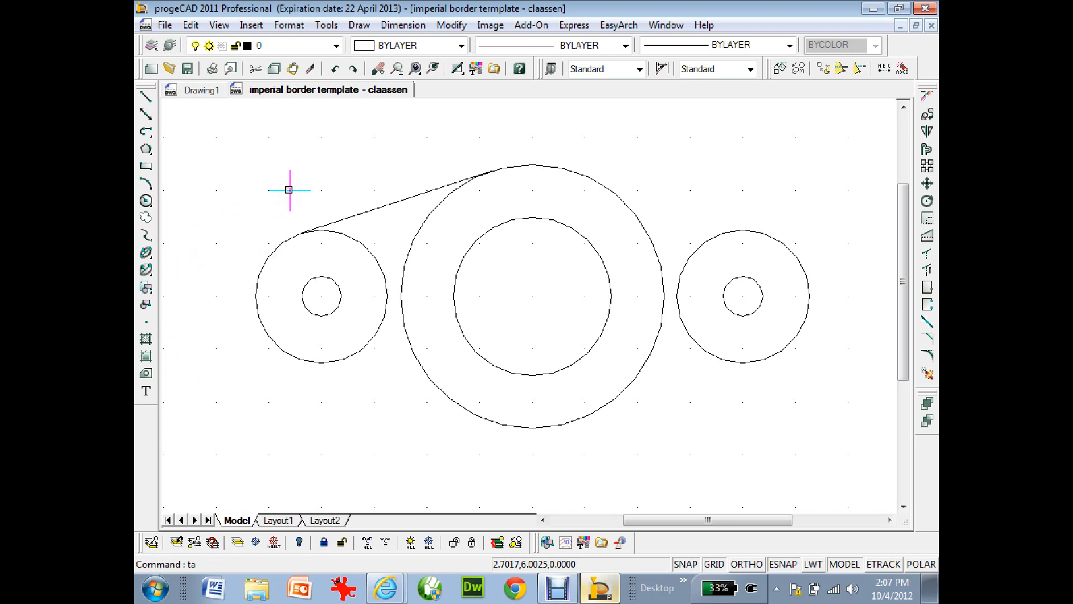
pyautogui.write('tan')
pyautogui.press('Return')
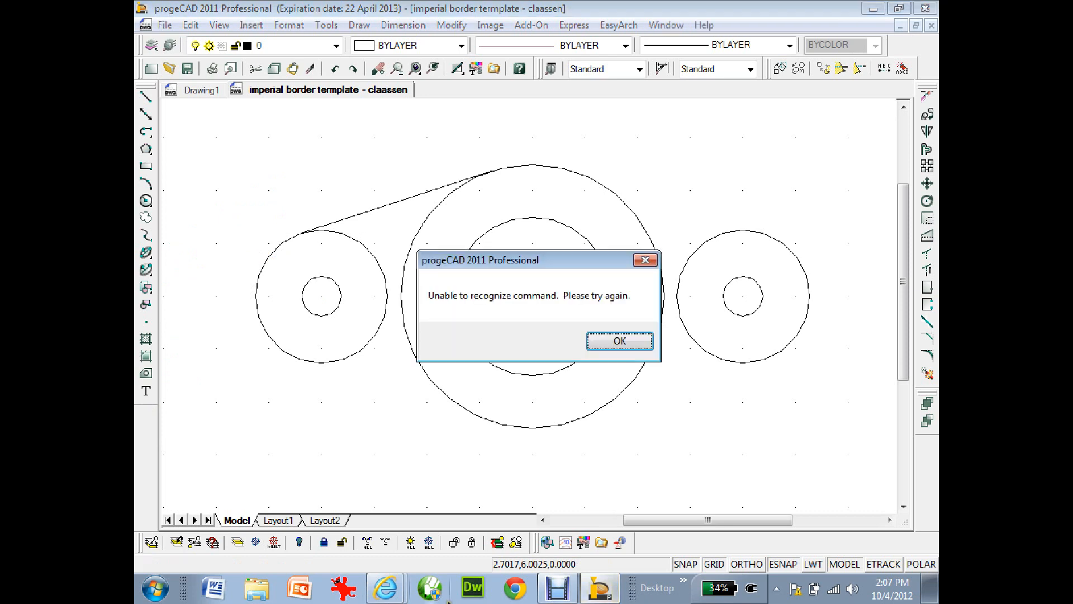
pyautogui.press('Return')
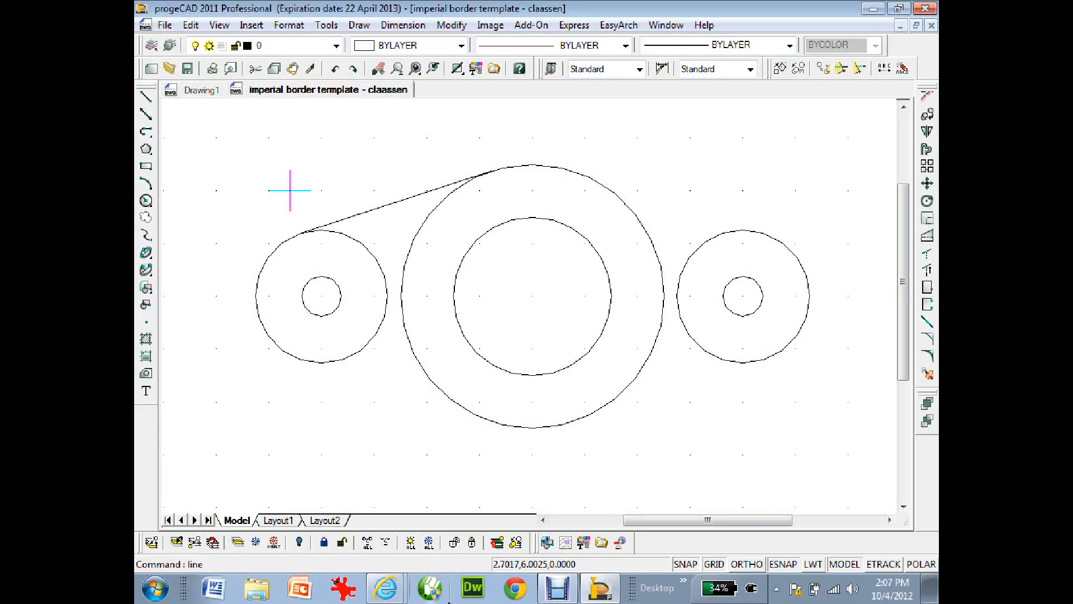
# Draw a line tangent to the bottom of the left outer circle and the bottom of the large central circle
pyautogui.write('line')
pyautogui.press('Return')
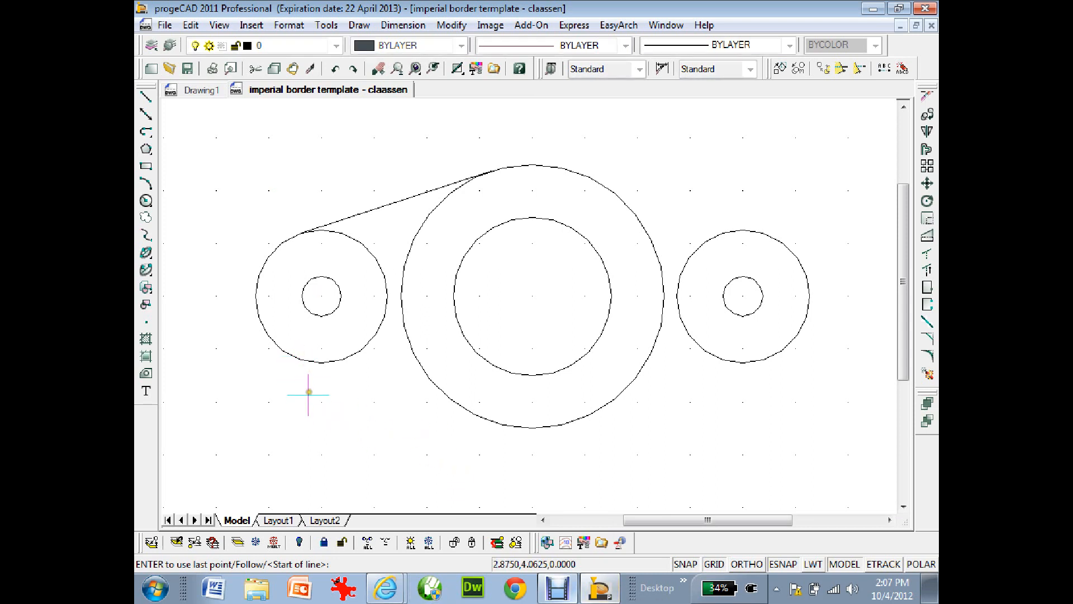
pyautogui.write('tan')
pyautogui.press('Return')
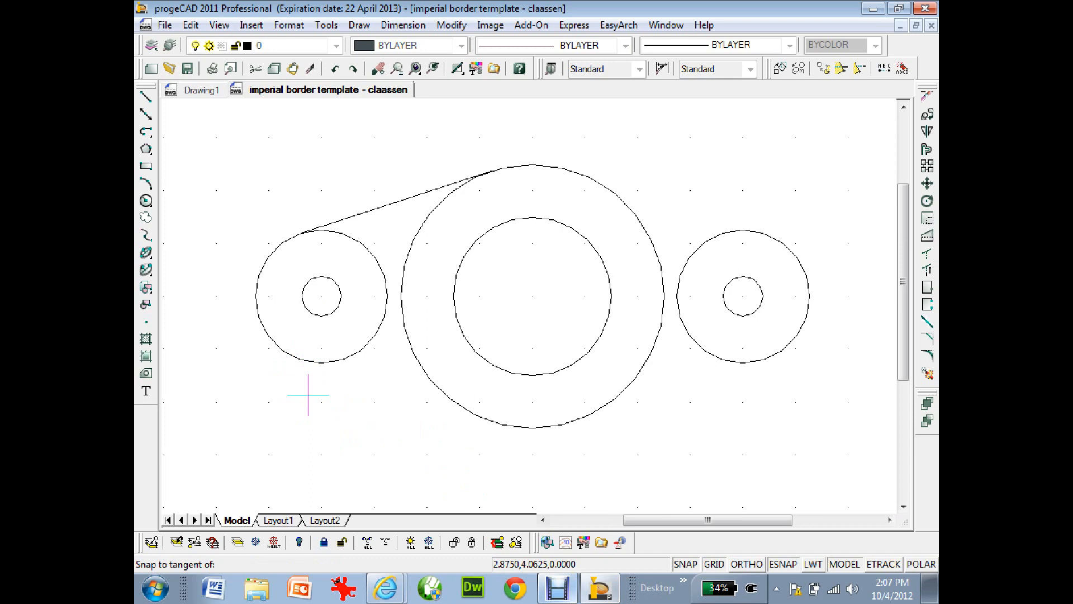
pyautogui.click(295, 356)
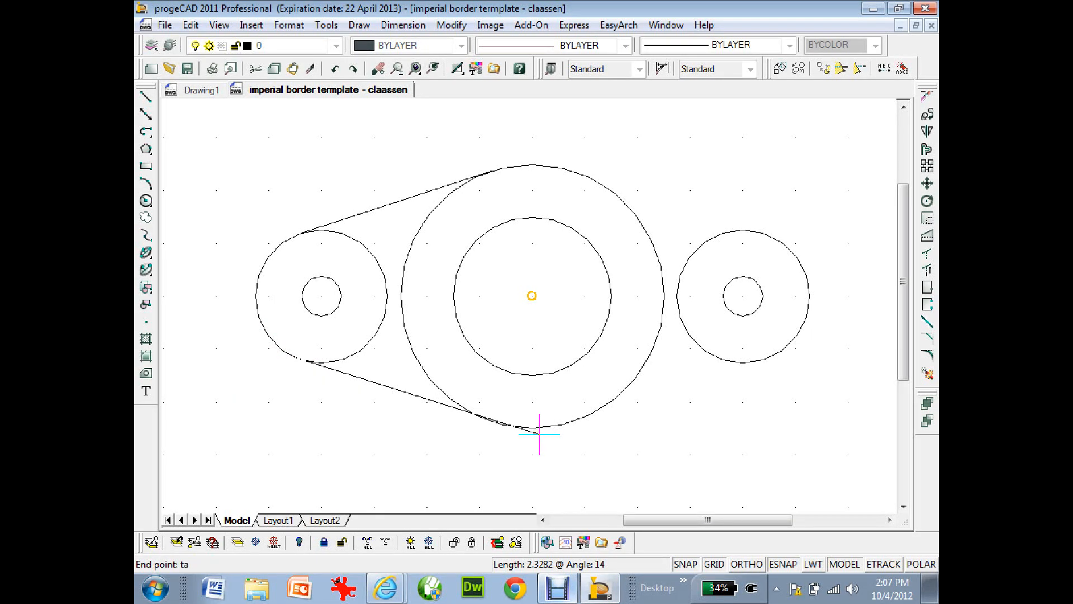
pyautogui.press('Return')
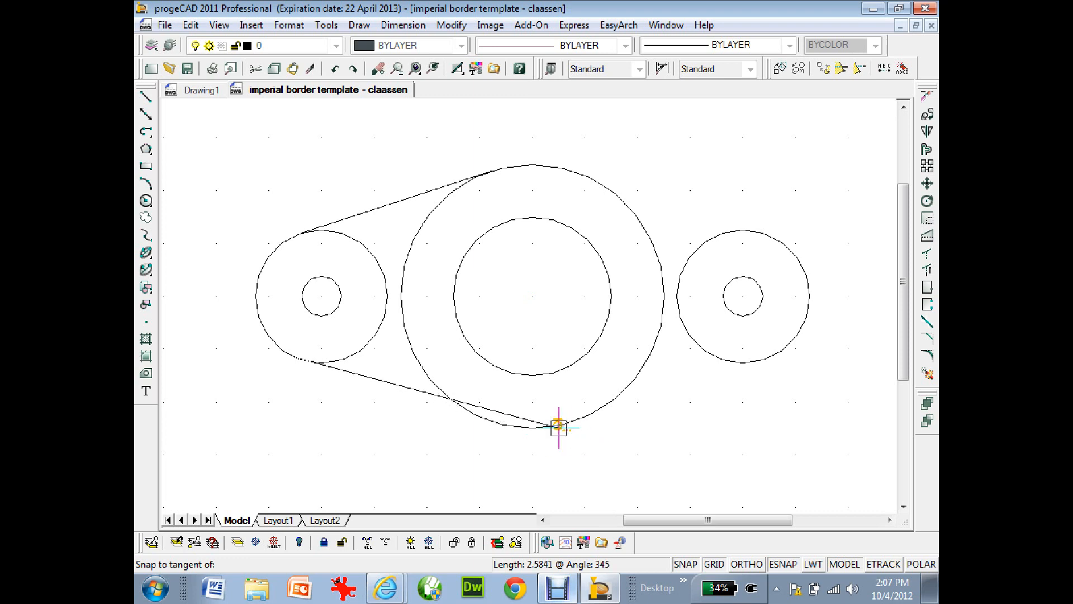
pyautogui.click(559, 427)
pyautogui.press('Return')
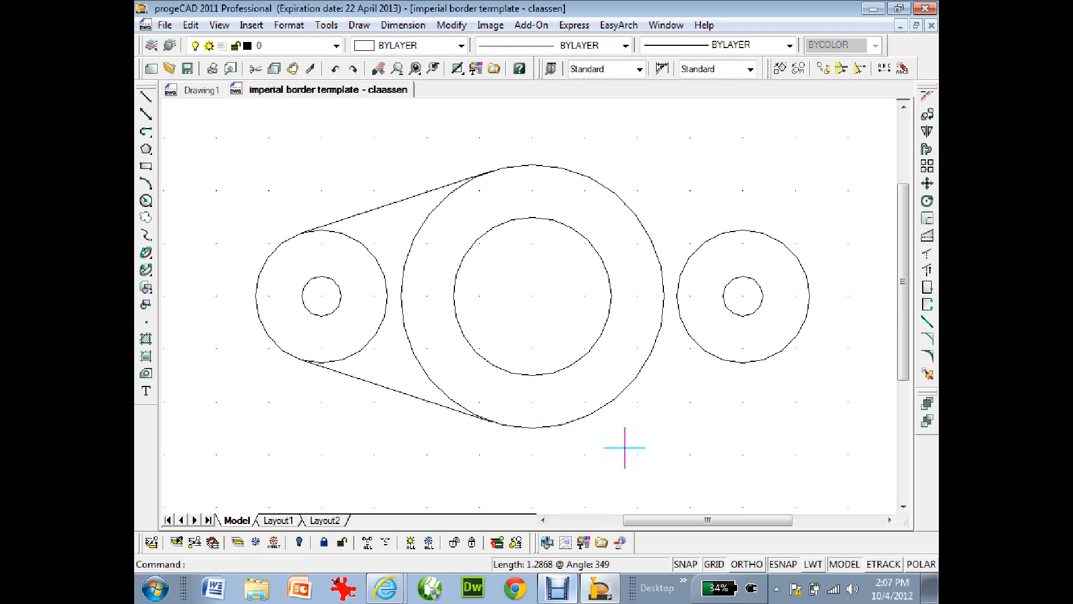
# Draw a line tangent to the top of the large central circle and the top of the right outer circle
pyautogui.write('lin')
pyautogui.press('Return')
pyautogui.write('t')
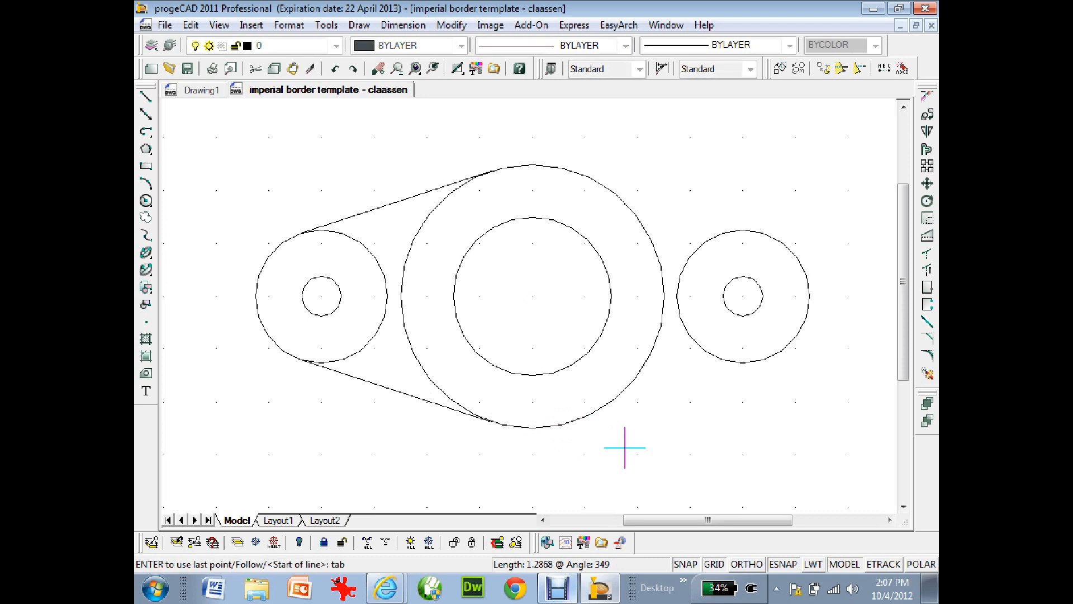
pyautogui.write('an')
pyautogui.press('Return')
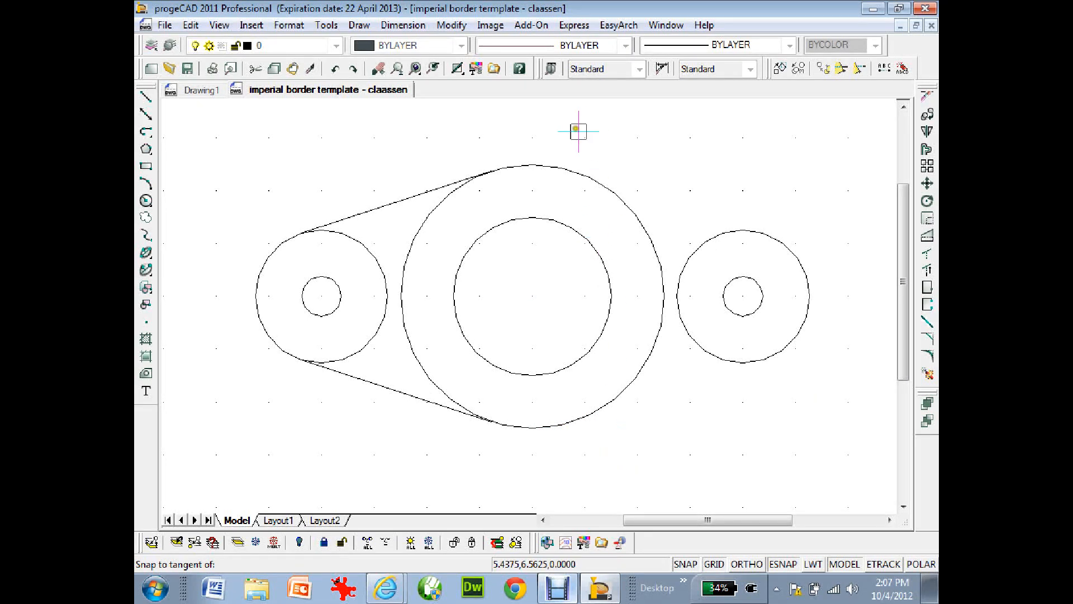
pyautogui.click(564, 168)
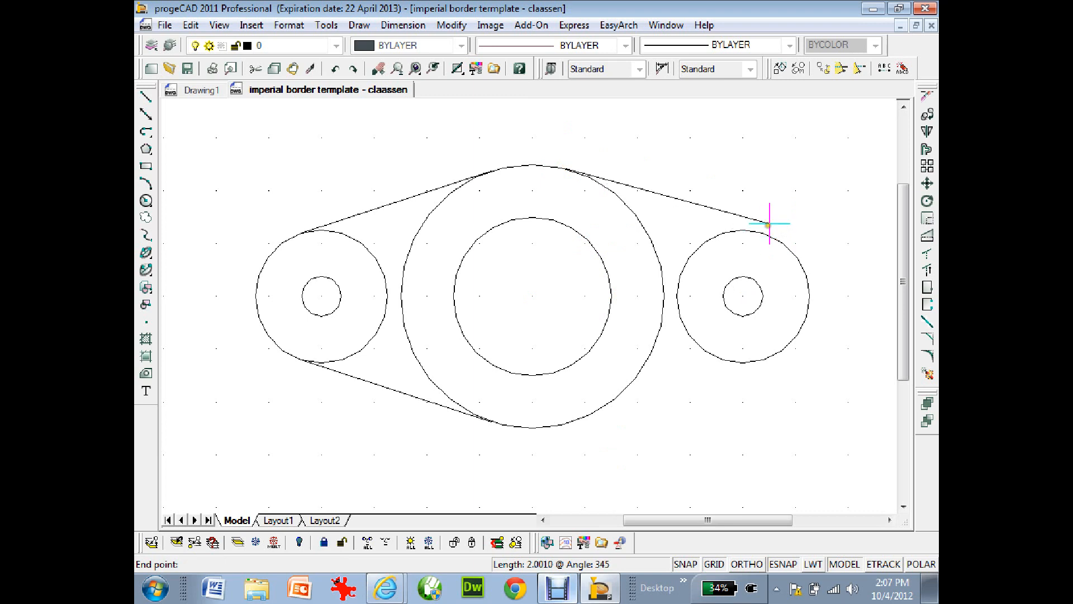
pyautogui.press('Return')
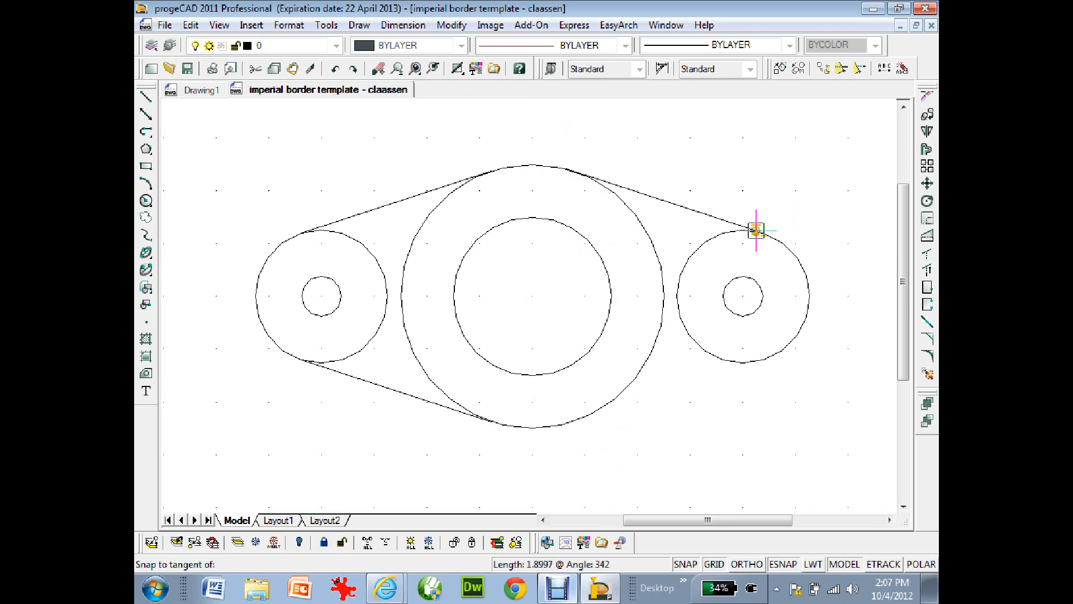
pyautogui.click(763, 228)
pyautogui.press('Return')
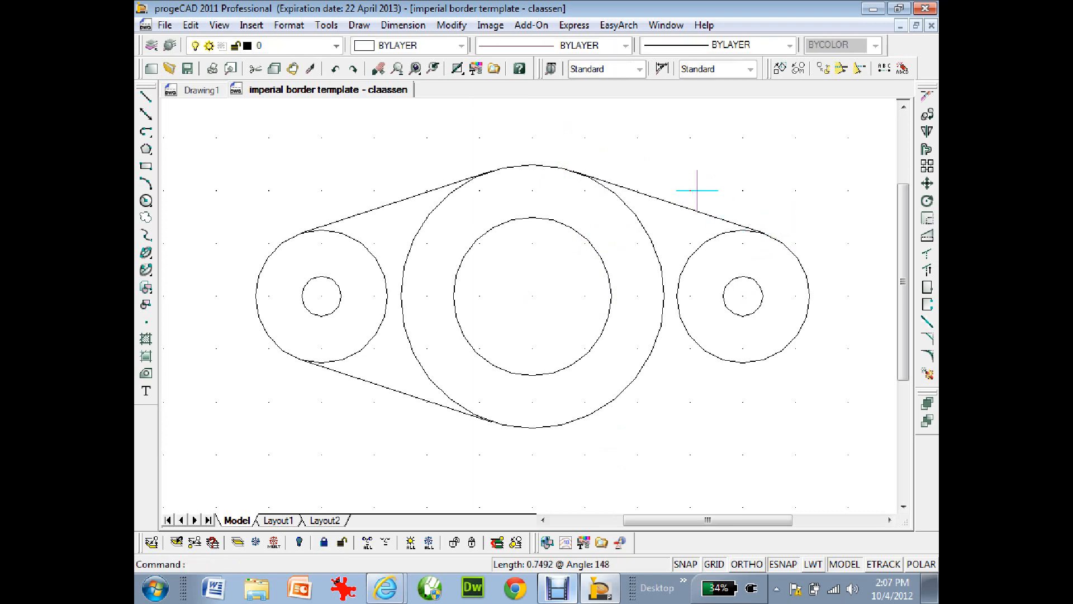
# Draw a line tangent to the bottom of the large central circle and the bottom of the right outer circle
pyautogui.write('line')
pyautogui.press('Return')
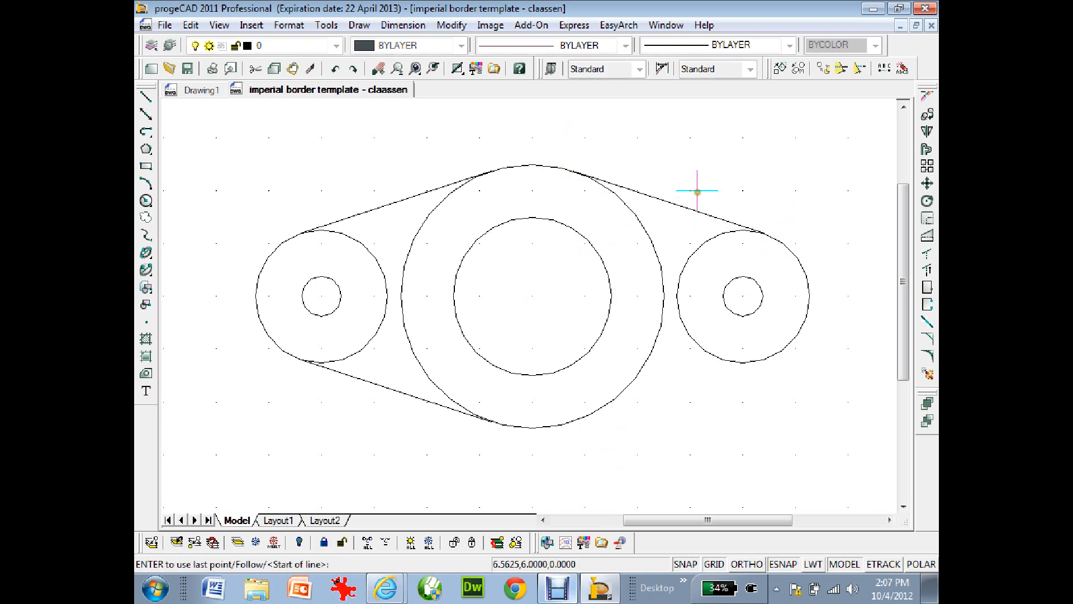
pyautogui.write('tan')
pyautogui.press('Return')
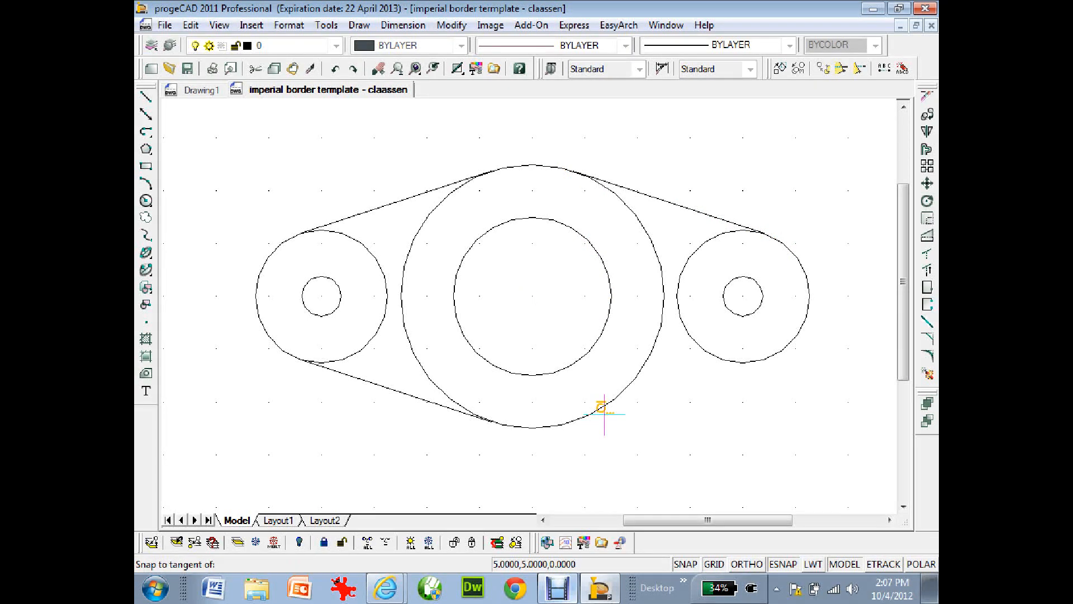
pyautogui.click(557, 423)
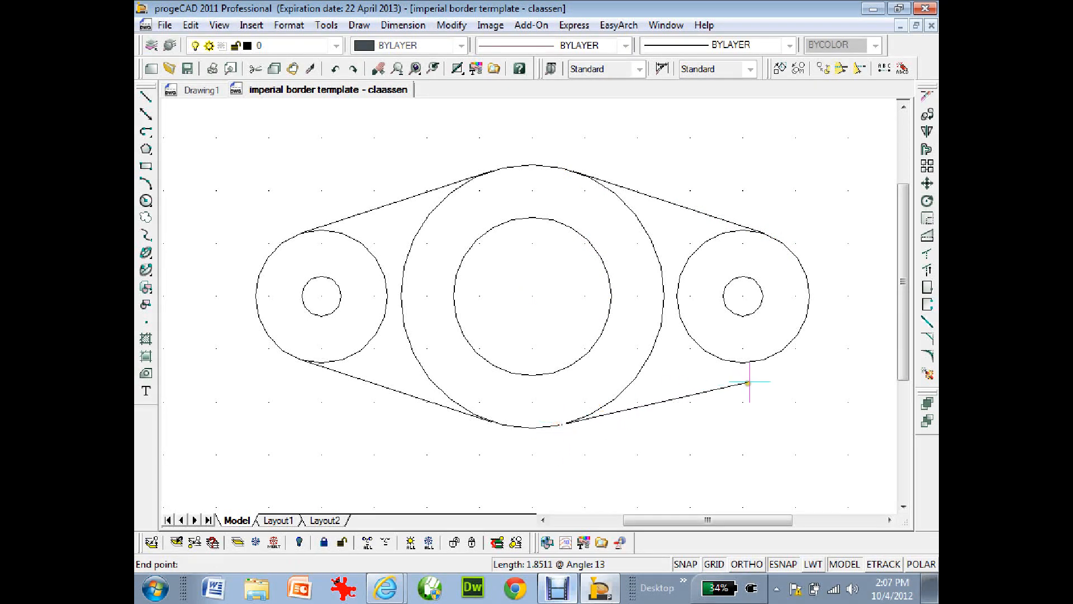
pyautogui.write('tan')
pyautogui.press('Return')
pyautogui.click(775, 362)
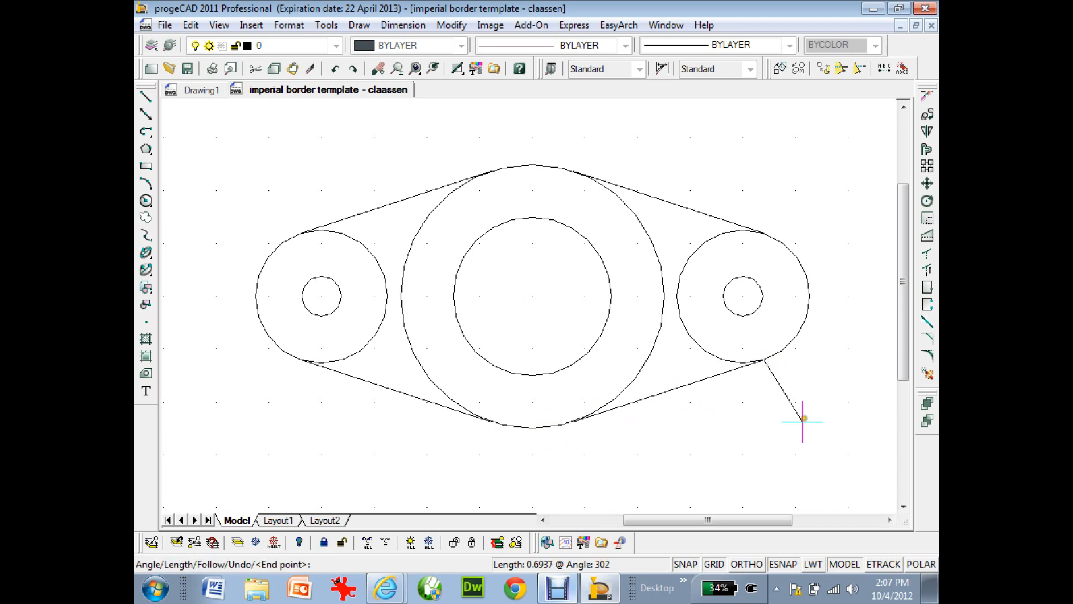
pyautogui.press('Return')
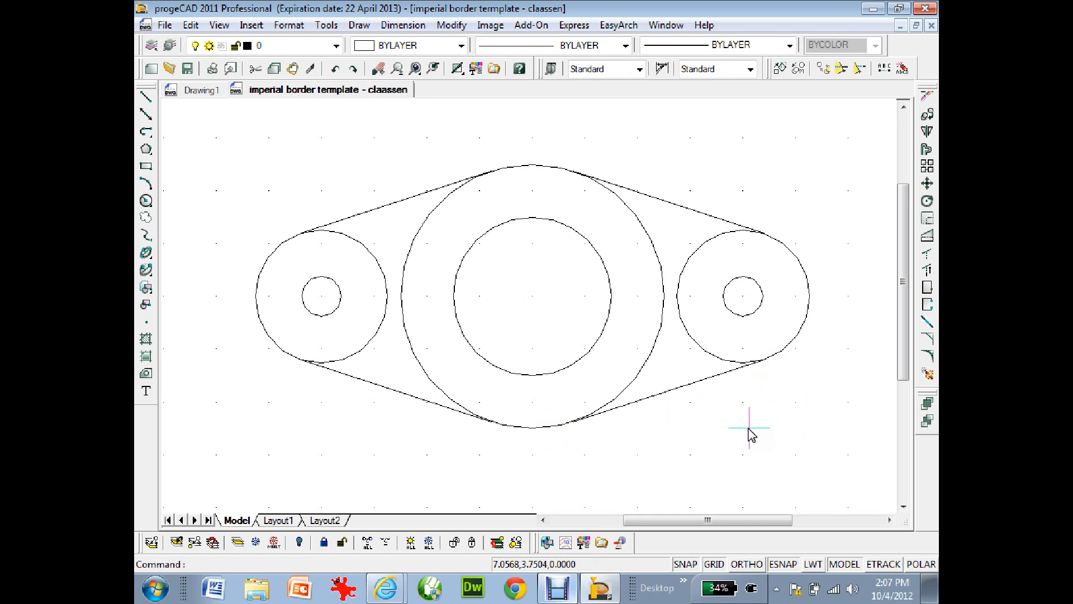
# Check the outline on the gasket sheet and trim the inner part of the left outer circle between the two left tangent lines
pyautogui.click(600, 594)
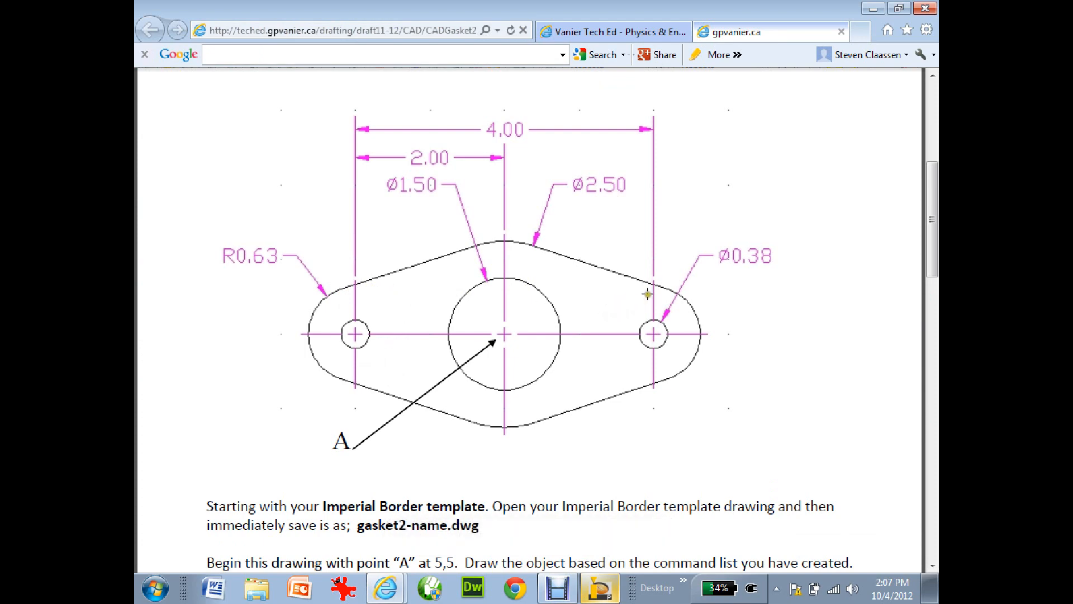
pyautogui.click(609, 594)
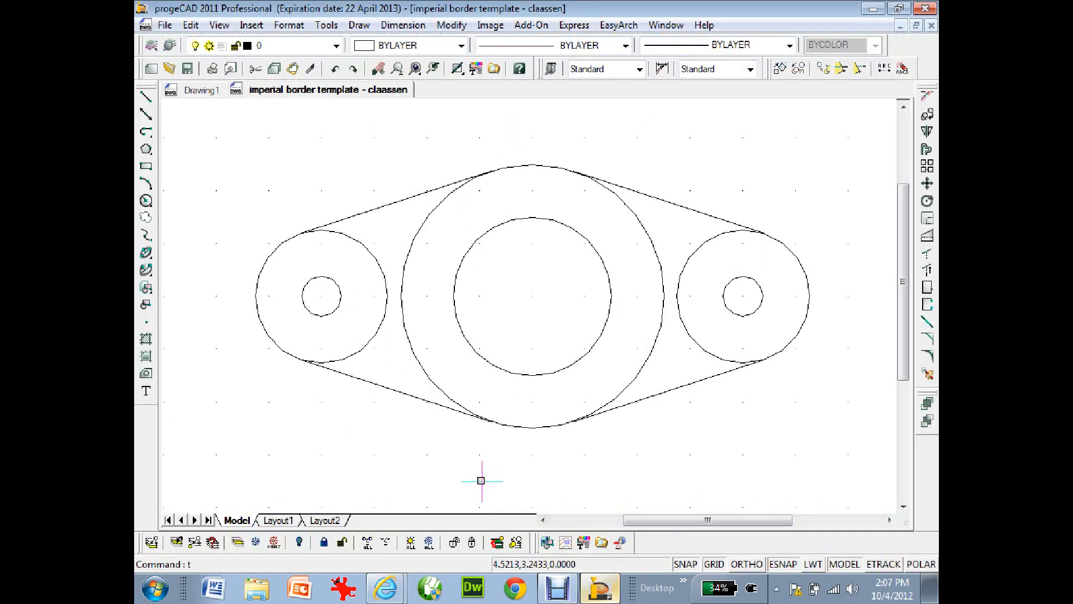
pyautogui.press('Return')
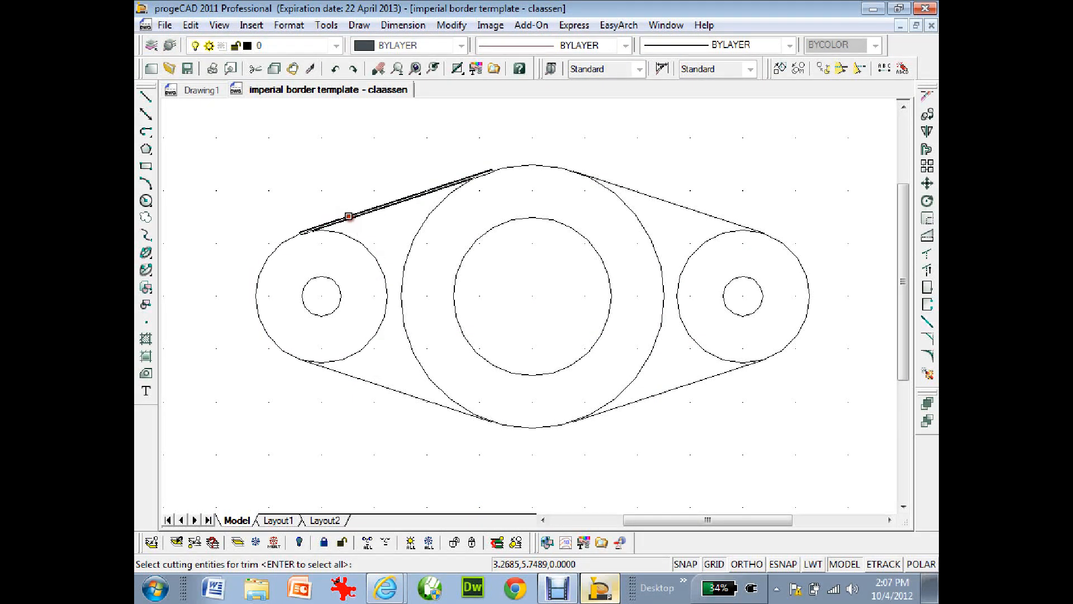
pyautogui.click(351, 218)
pyautogui.click(359, 378)
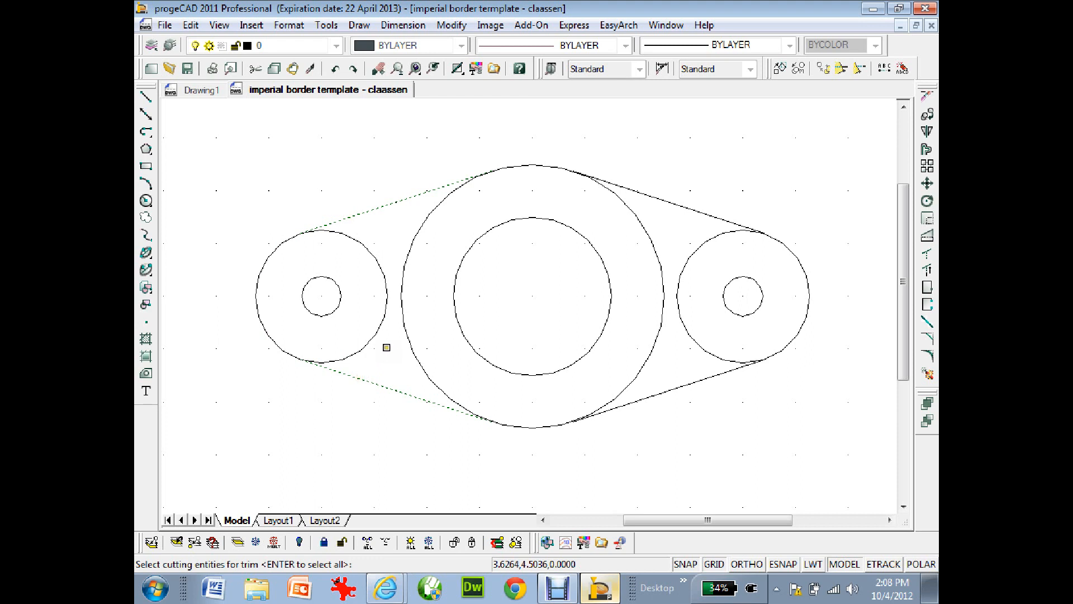
pyautogui.press('Return')
pyautogui.click(386, 304)
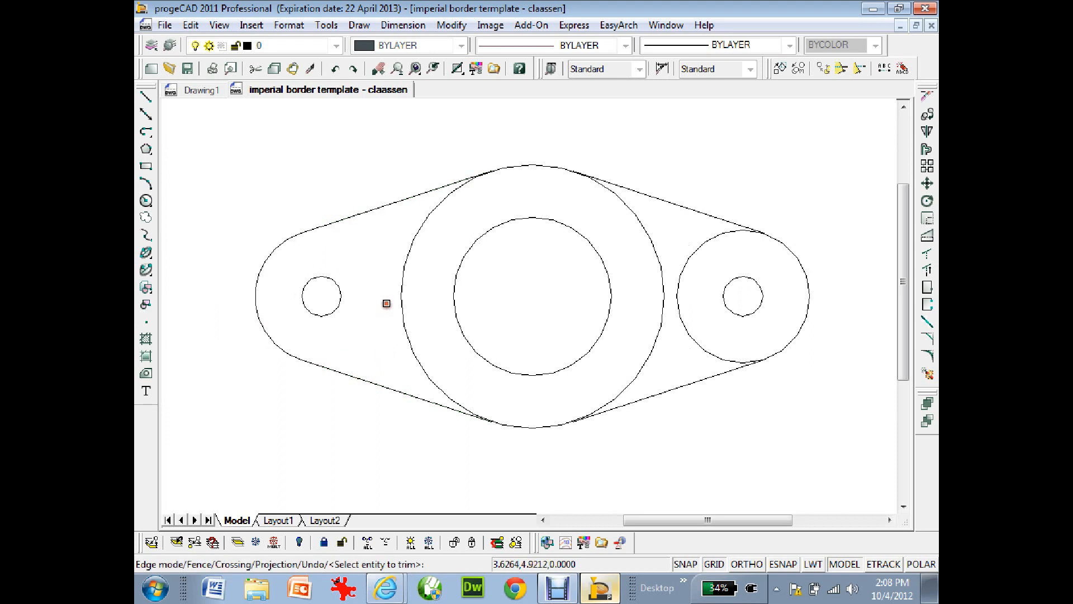
pyautogui.press('Return')
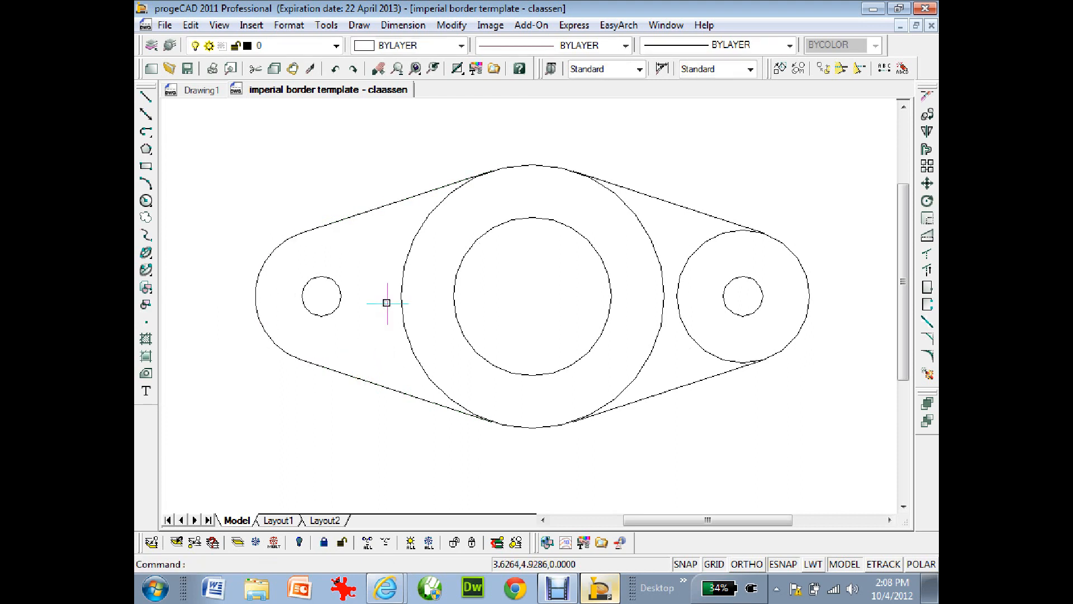
# Trim the inner part of the right outer circle and the right side of the large central circle between the right tangent lines
pyautogui.press('Return')
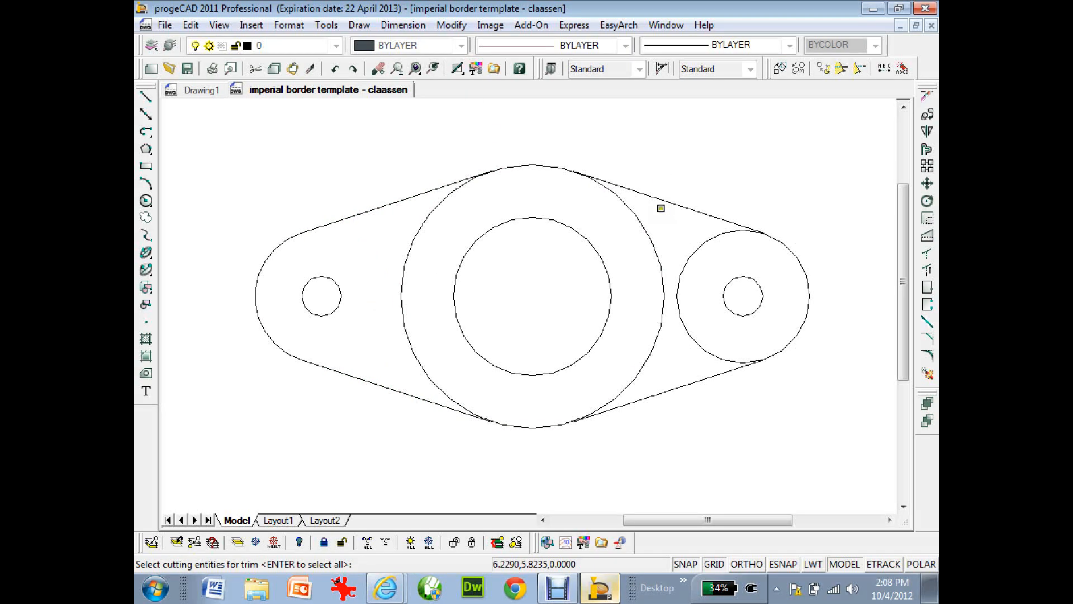
pyautogui.click(706, 377)
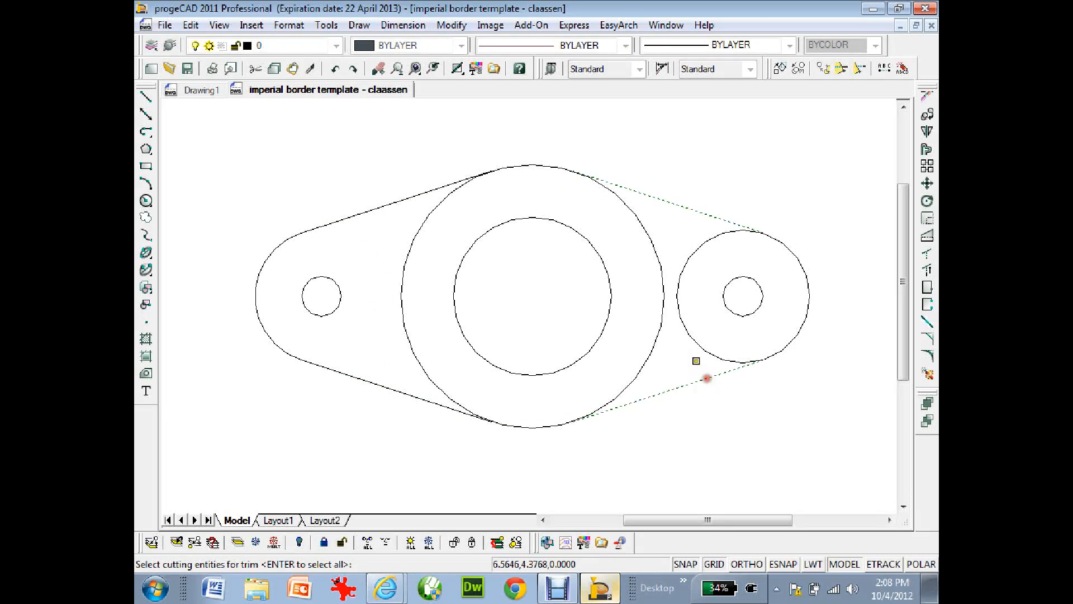
pyautogui.rightClick(695, 362)
pyautogui.click(686, 334)
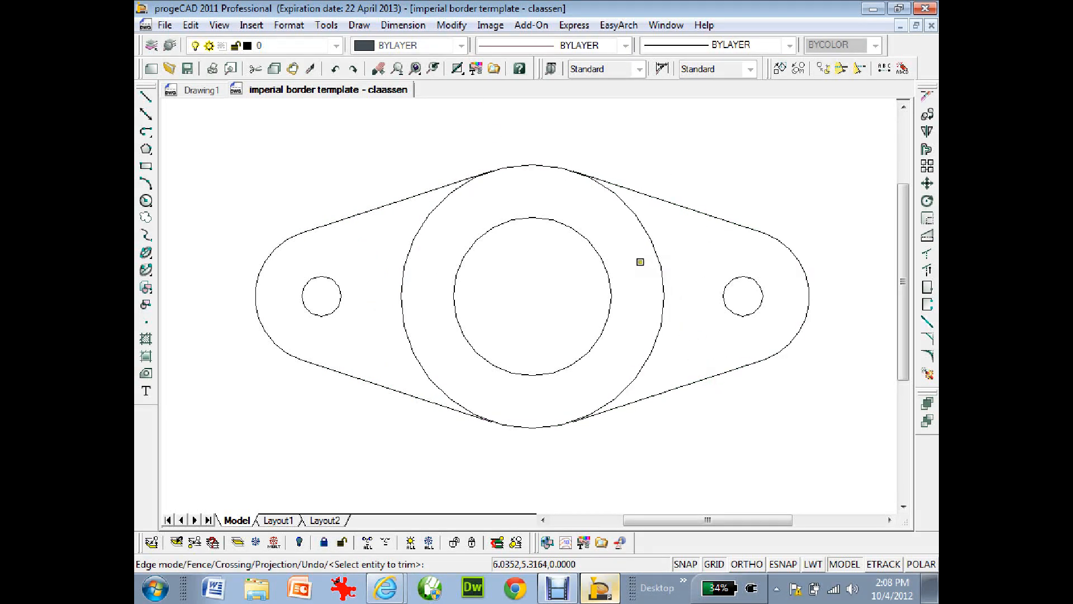
pyautogui.click(661, 265)
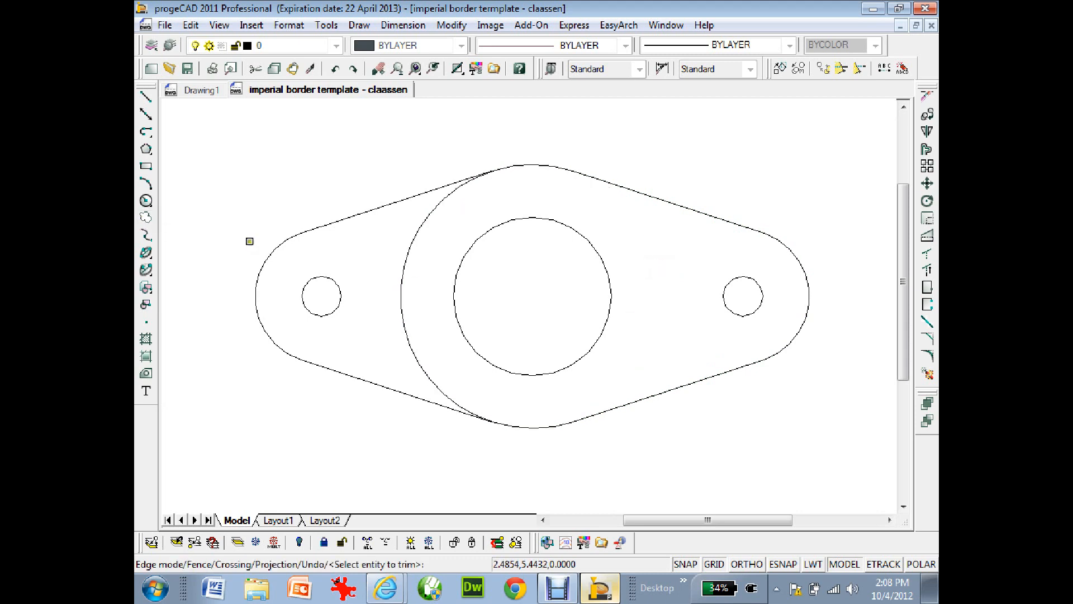
pyautogui.rightClick(286, 251)
# Trim the left side of the large central circle using the two left tangent lines as cutting edges
pyautogui.write('trim')
pyautogui.press('Return')
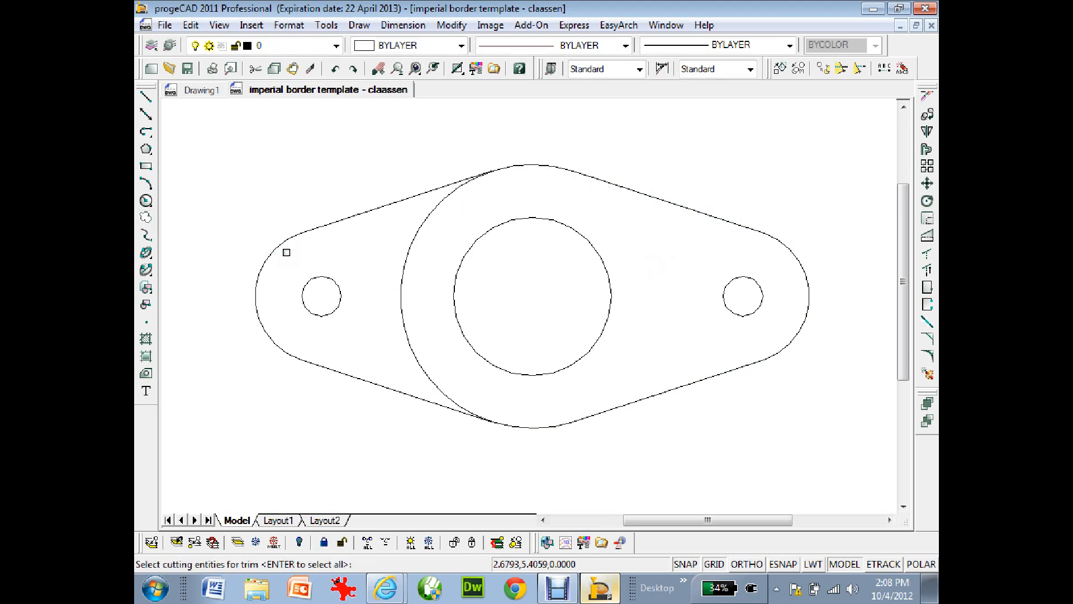
pyautogui.click(364, 212)
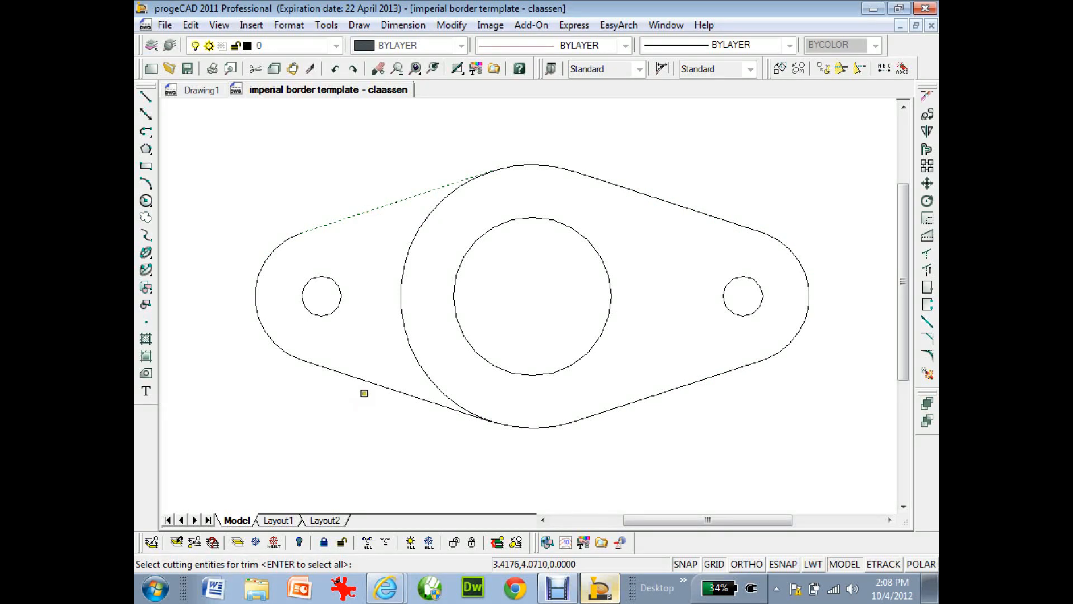
pyautogui.click(367, 380)
pyautogui.rightClick(369, 347)
pyautogui.click(401, 313)
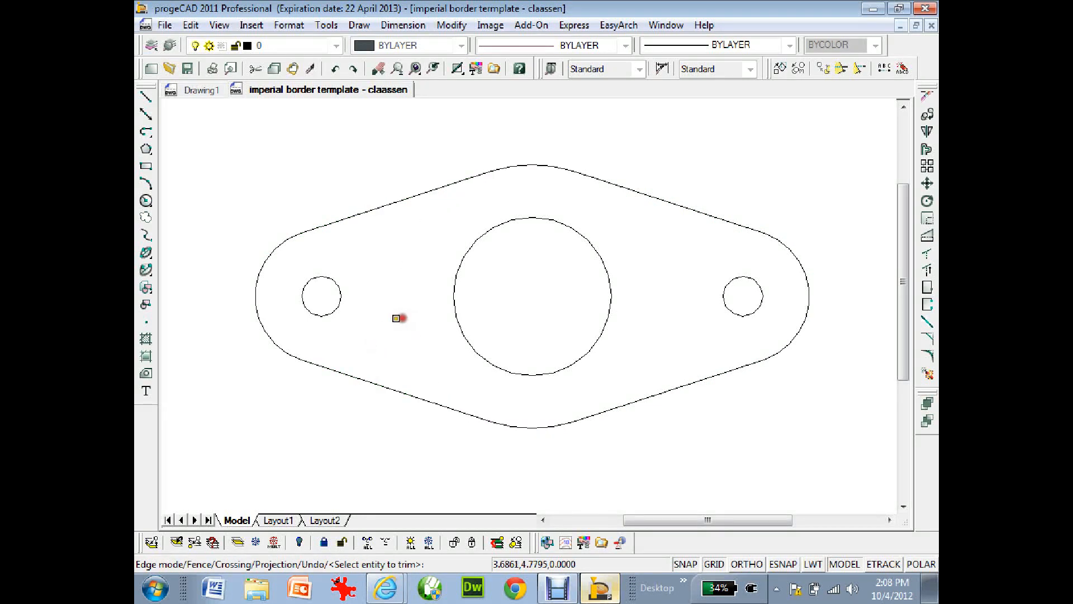
pyautogui.rightClick(351, 344)
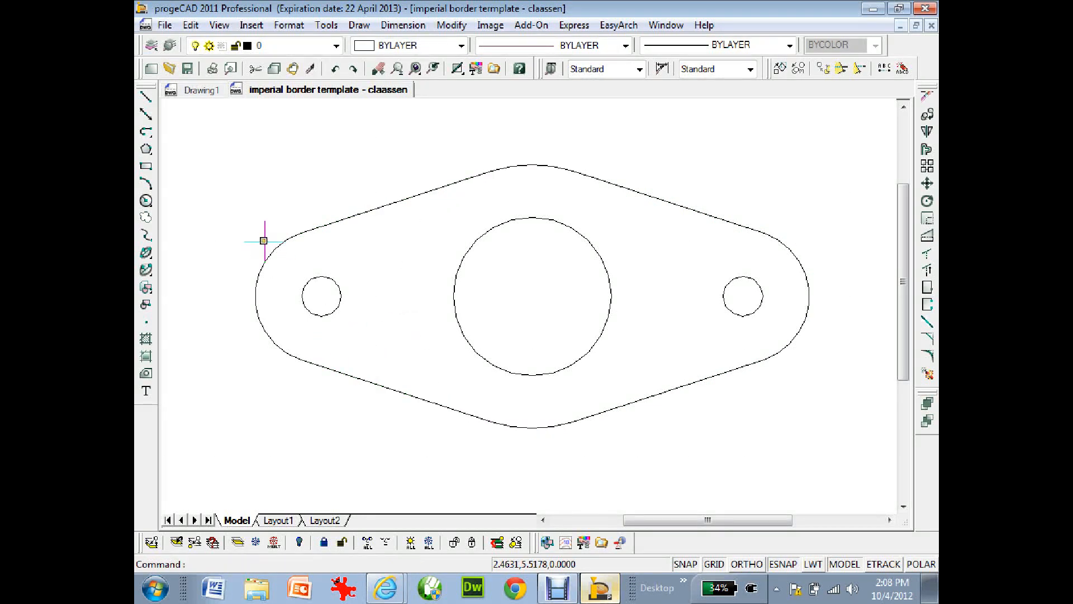
# Make Centre Lines the current layer and draw a horizontal centre line through all three holes, extending past both ends of the gasket
pyautogui.write('z')
pyautogui.press('Return')
pyautogui.write('e')
pyautogui.press('Return')
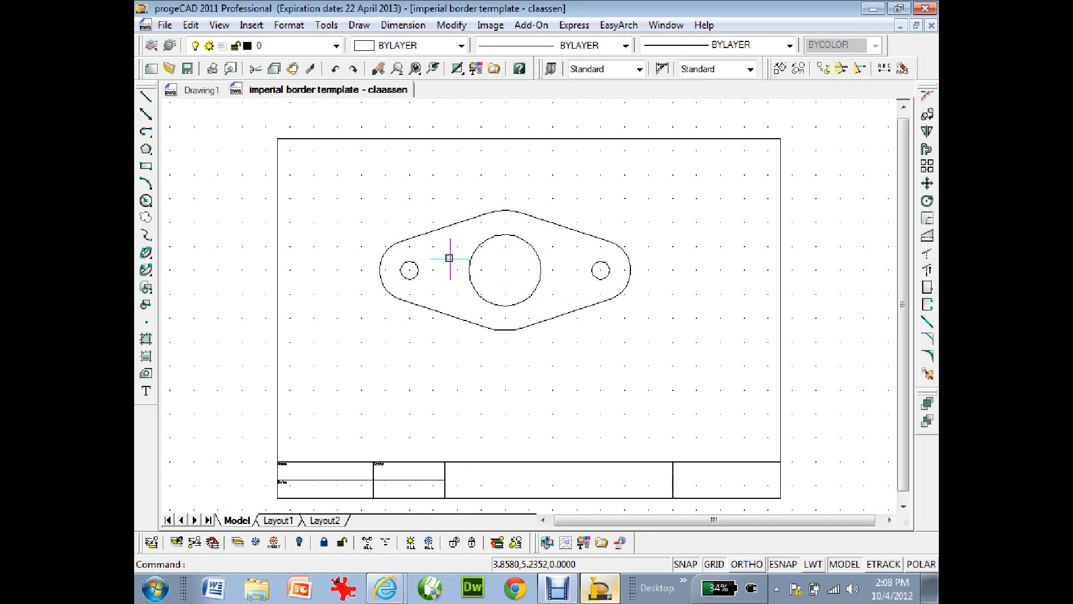
pyautogui.click(324, 48)
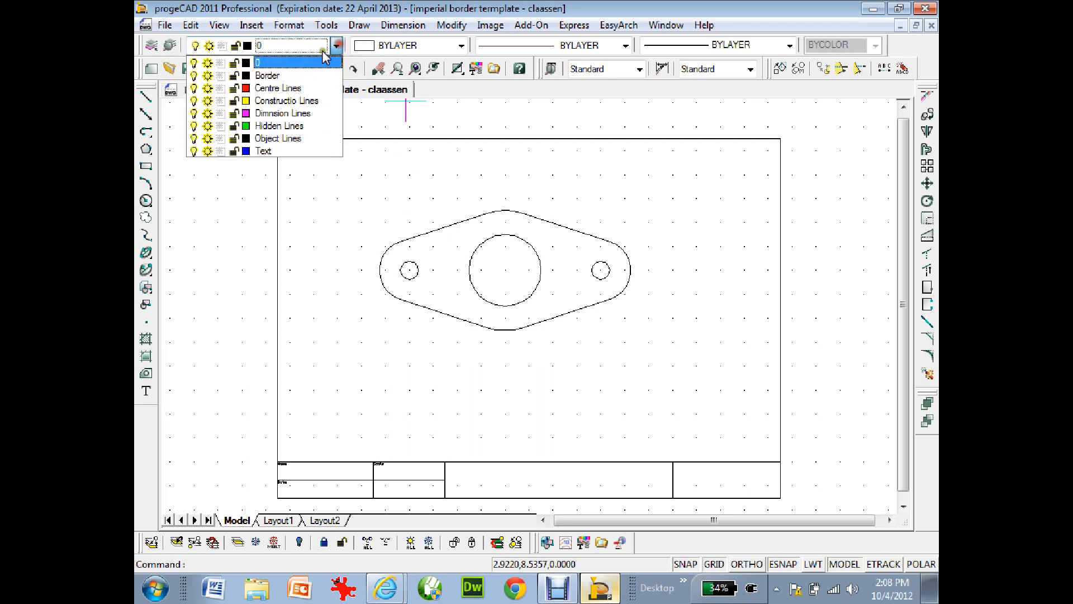
pyautogui.click(278, 88)
pyautogui.click(146, 96)
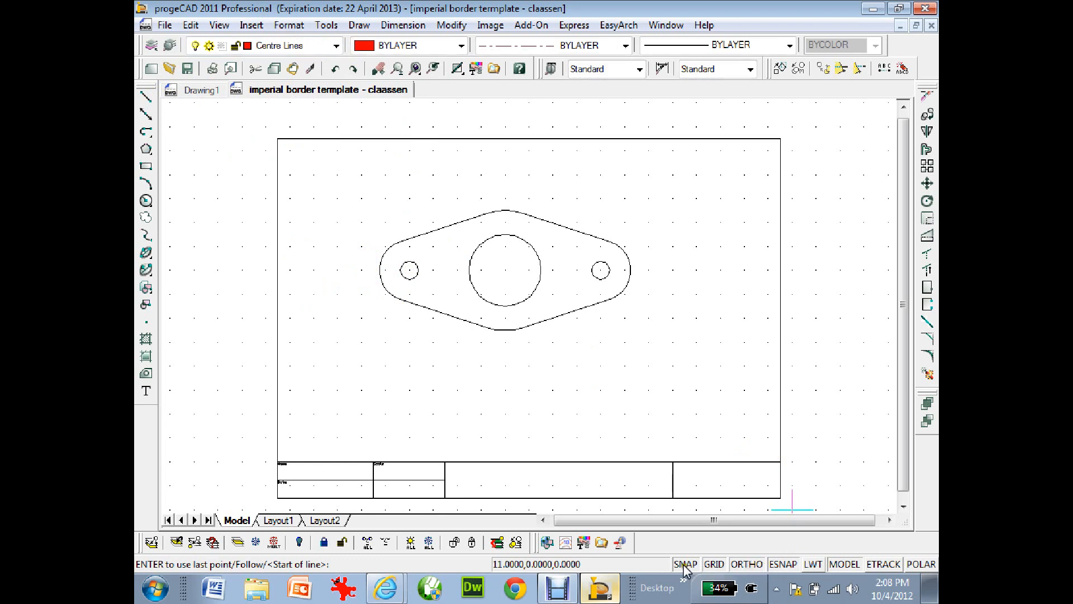
pyautogui.click(362, 269)
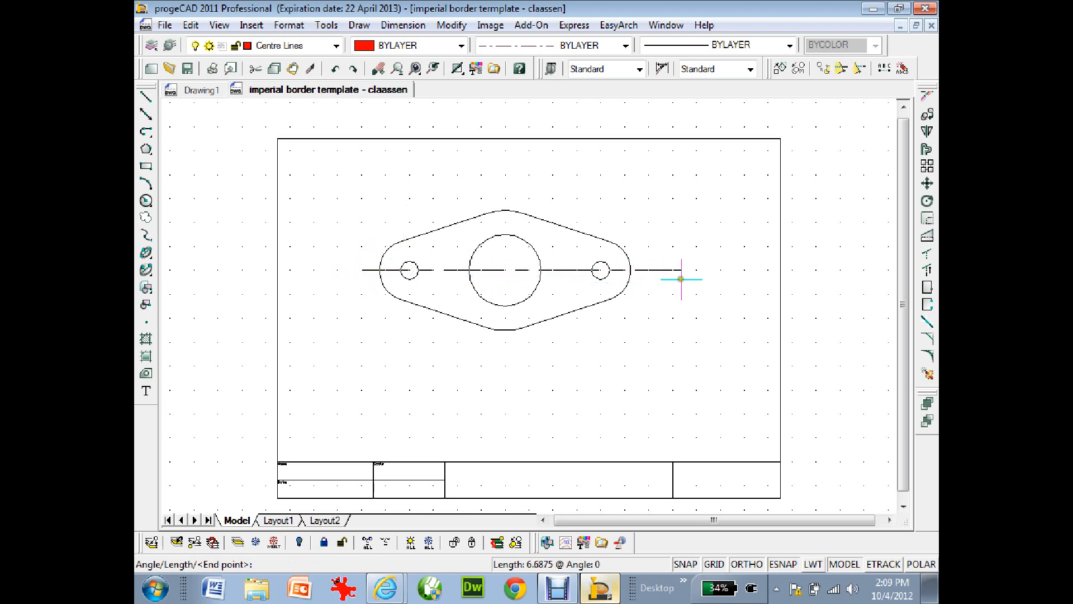
pyautogui.click(649, 279)
pyautogui.press('Return')
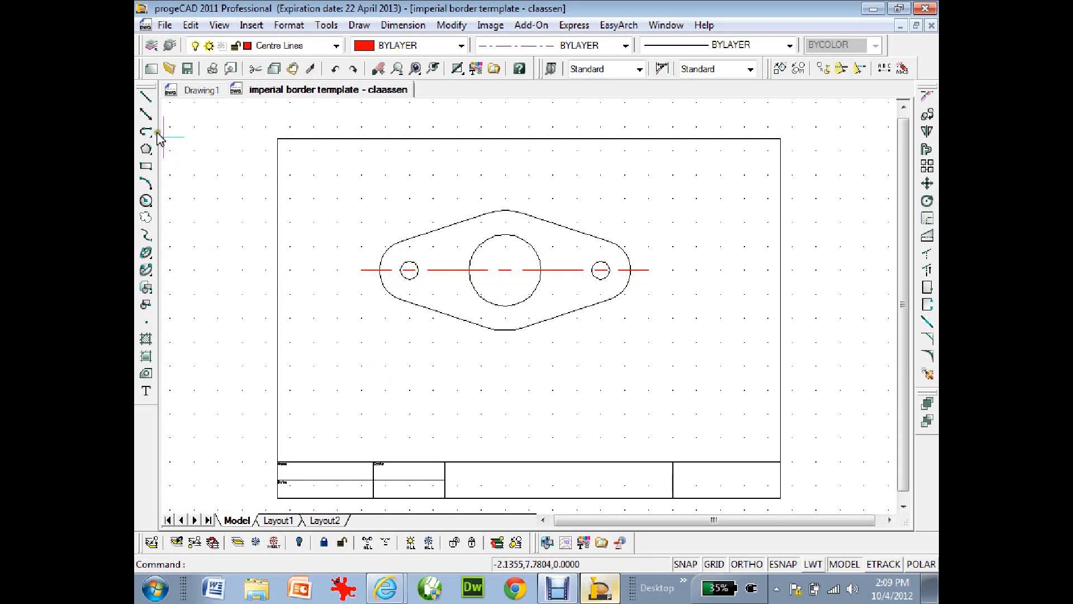
# Draw a vertical centre line through the small left hole, extending above and below the outline
pyautogui.click(146, 97)
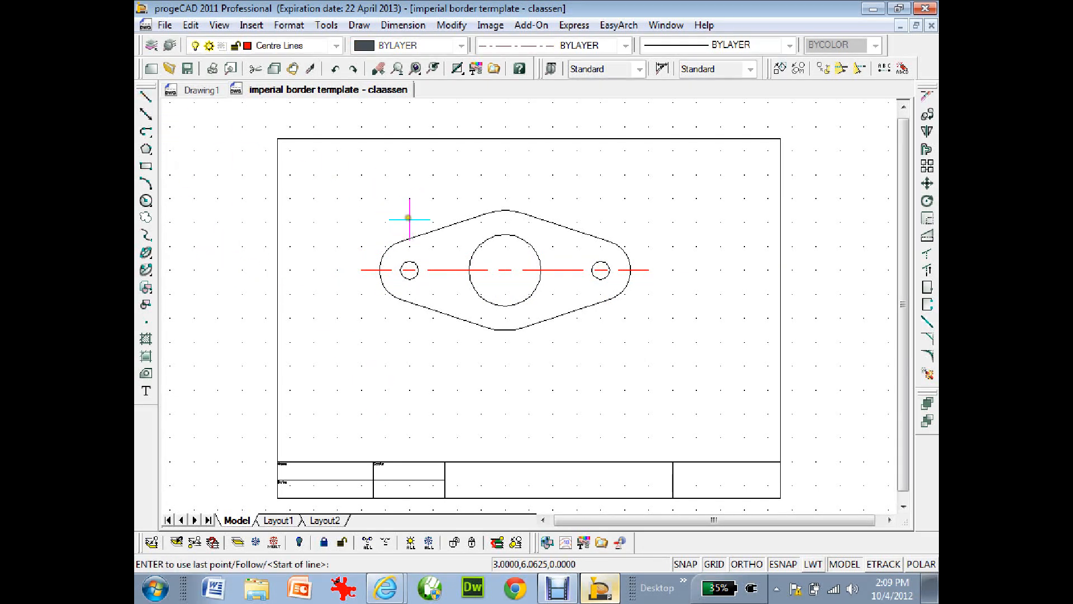
pyautogui.click(410, 220)
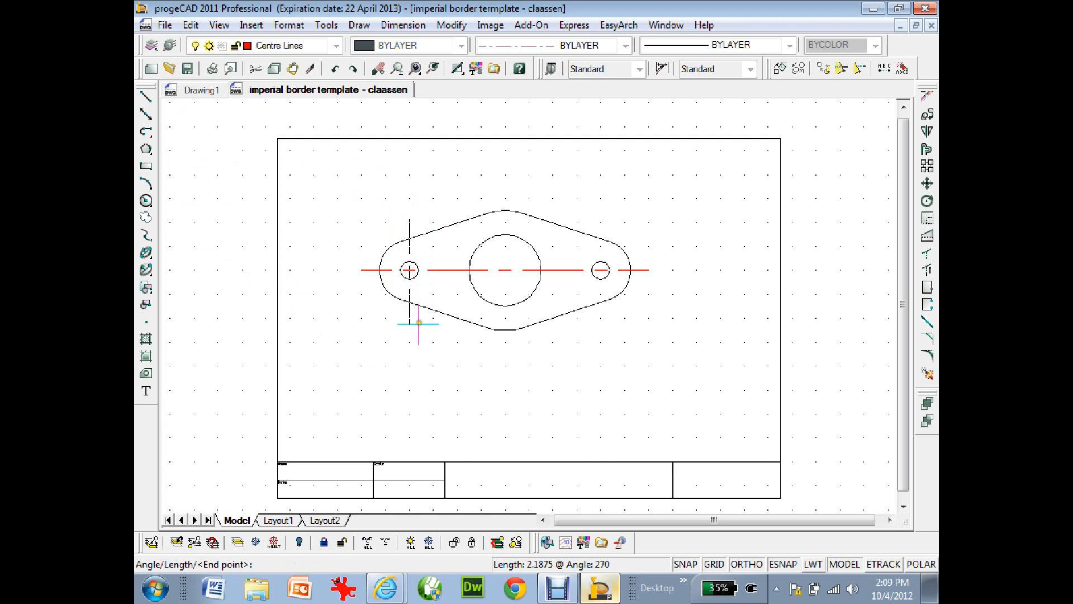
pyautogui.click(411, 318)
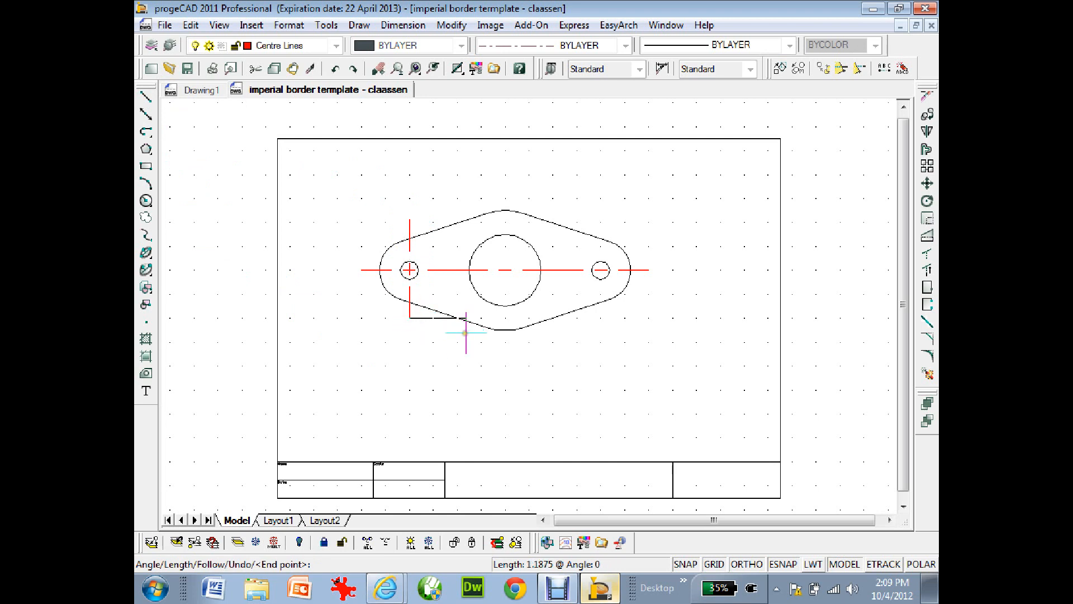
pyautogui.press('Return')
# Draw a vertical centre line through the small right hole, extending above and below the outline
pyautogui.click(145, 96)
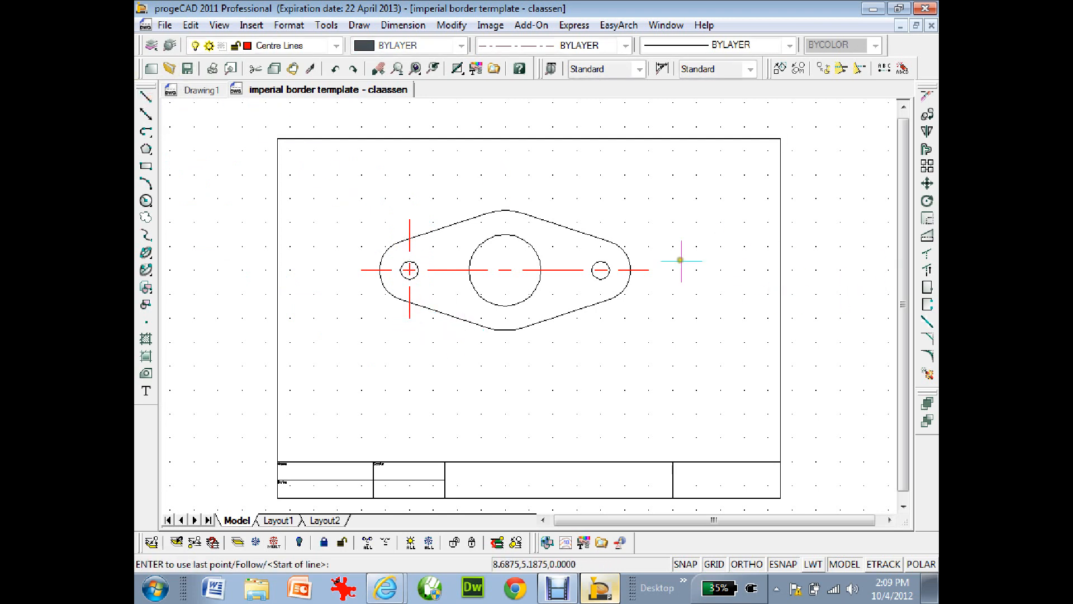
pyautogui.click(600, 219)
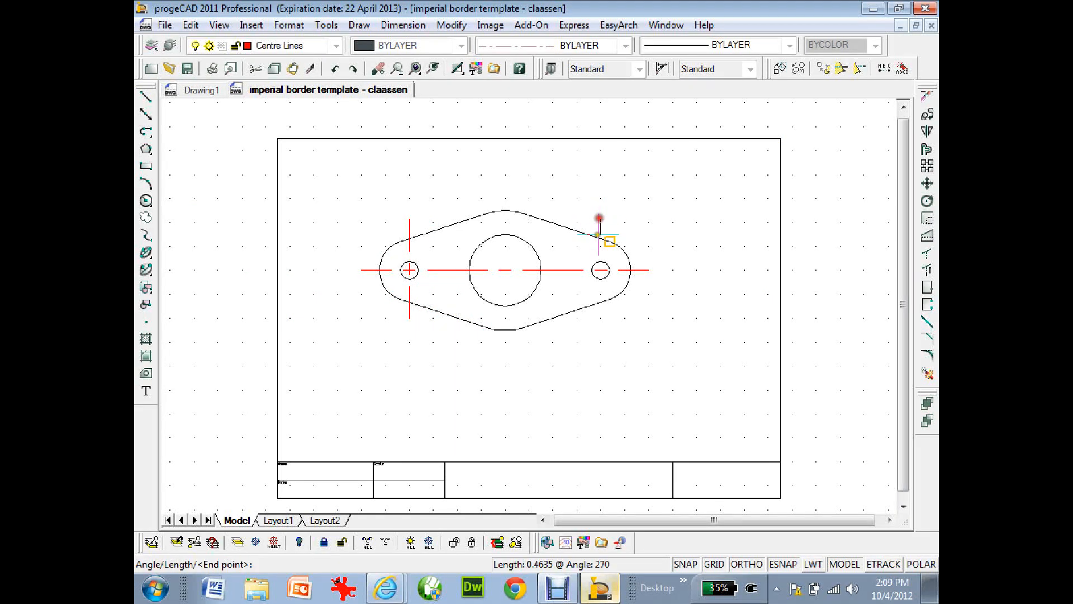
pyautogui.click(619, 318)
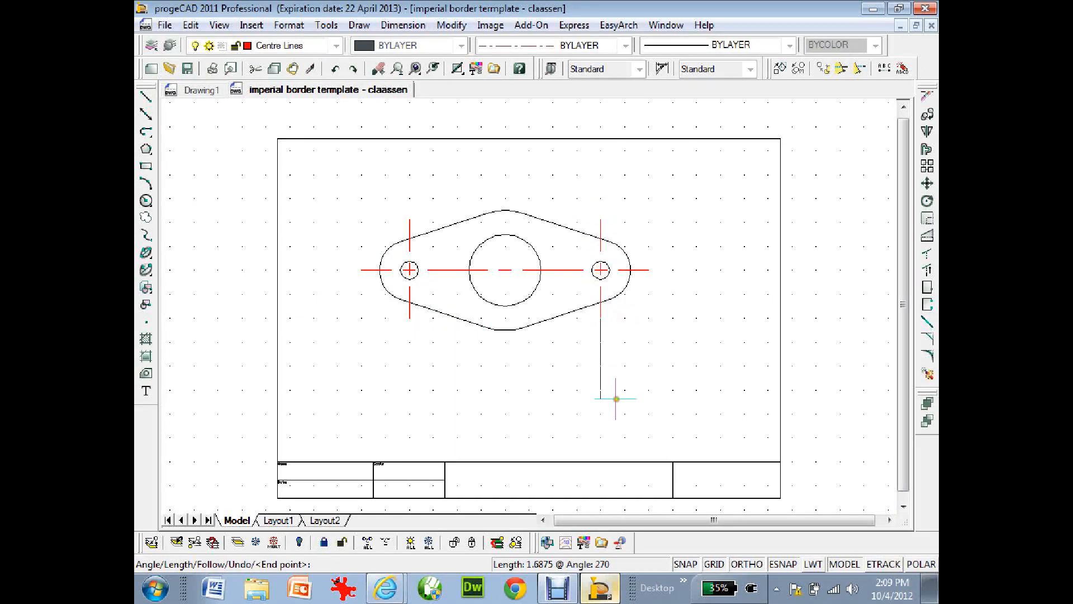
# Draw a vertical centre line about 3.00 long through the large central circle, extending above and below the gasket outline
pyautogui.press('Return')
pyautogui.click(145, 96)
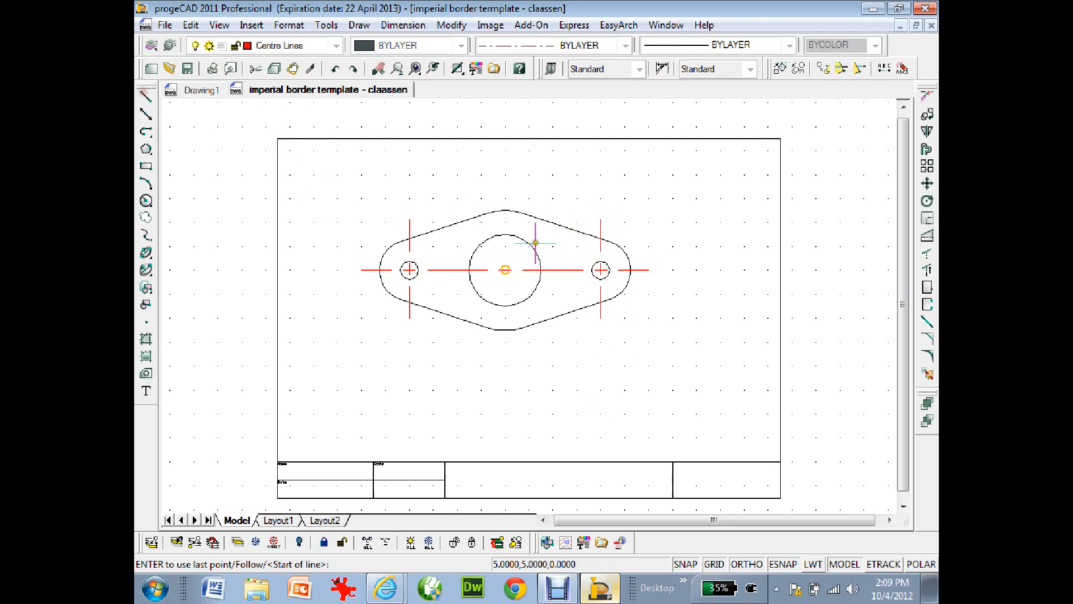
pyautogui.click(505, 200)
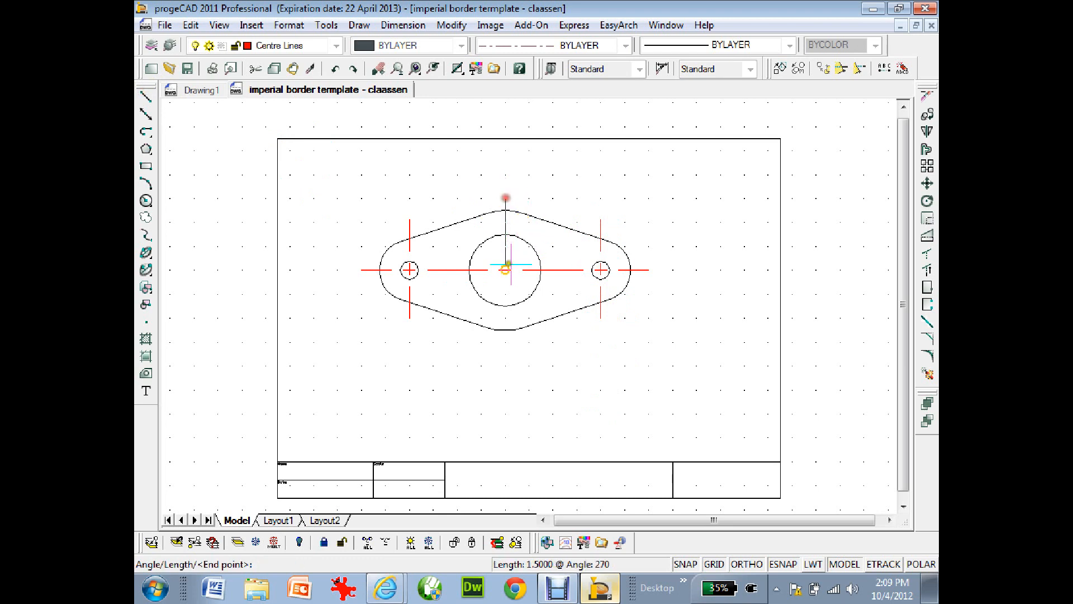
pyautogui.click(529, 341)
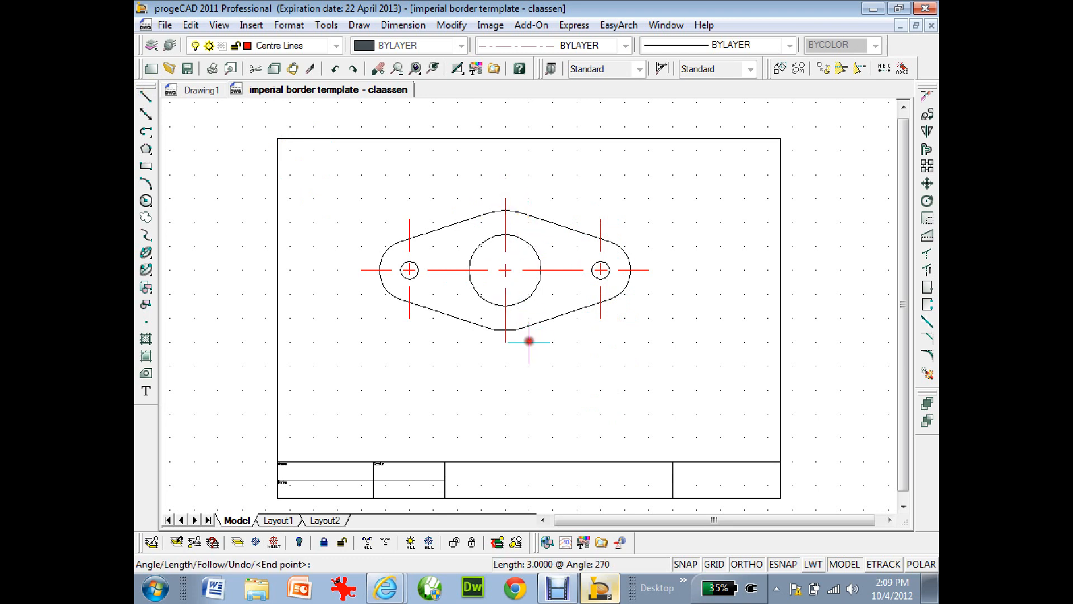
pyautogui.press('Return')
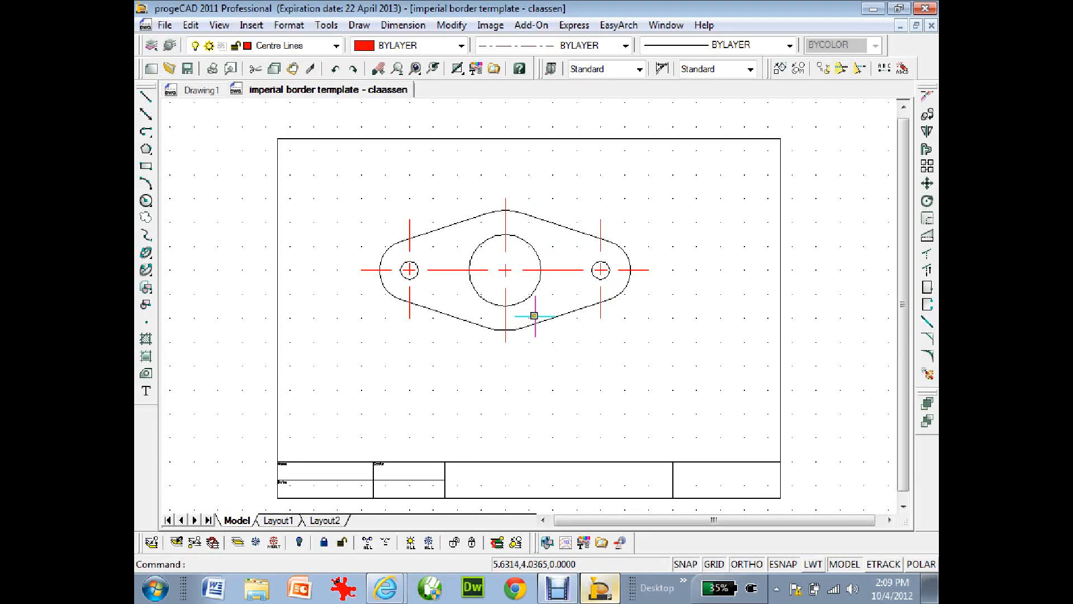
# Make Dimnsion Lines the current layer and, following the reference sheet, add a linear dimension above the gasket between the central and left hole centre lines
pyautogui.click(336, 45)
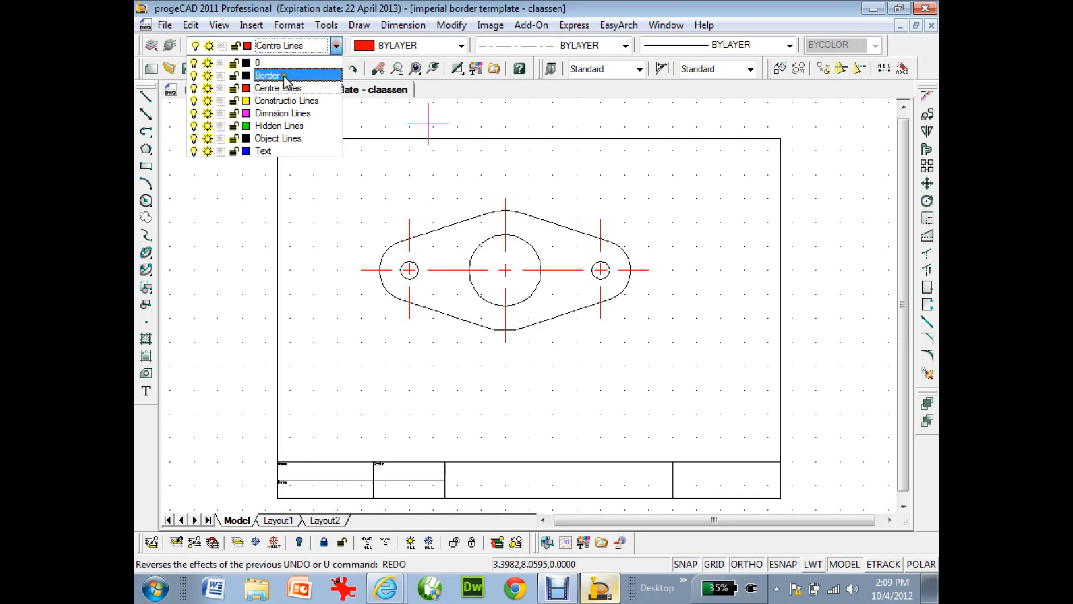
pyautogui.click(283, 113)
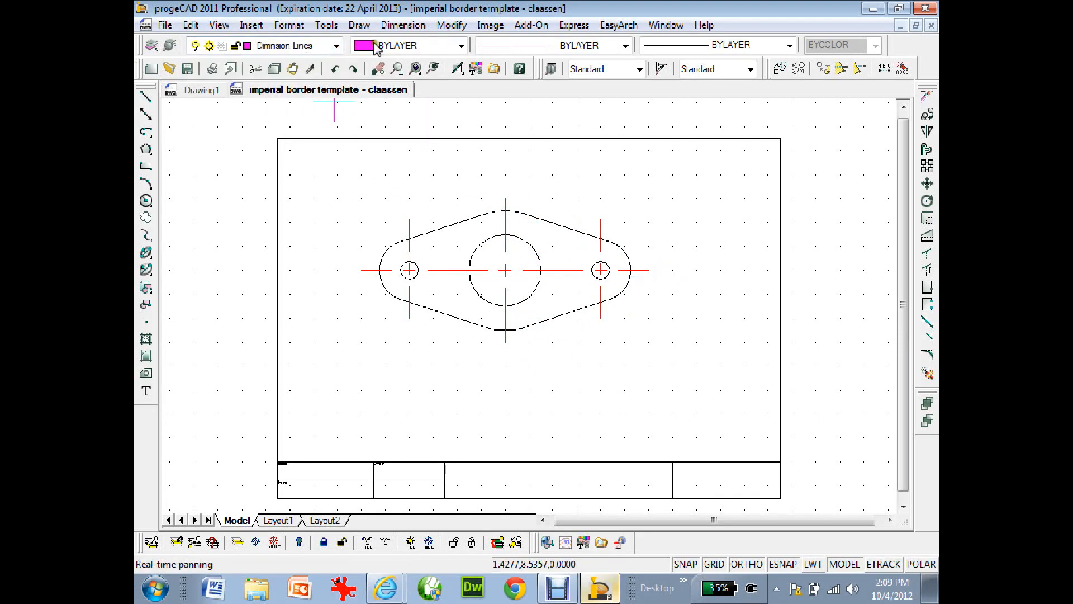
pyautogui.click(403, 26)
pyautogui.click(323, 65)
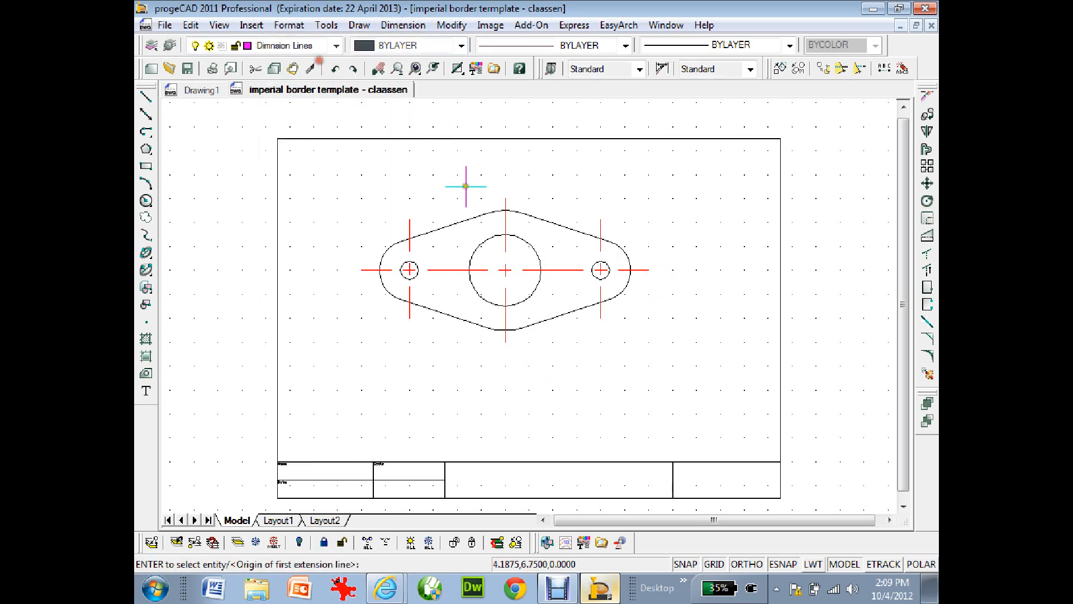
pyautogui.click(609, 592)
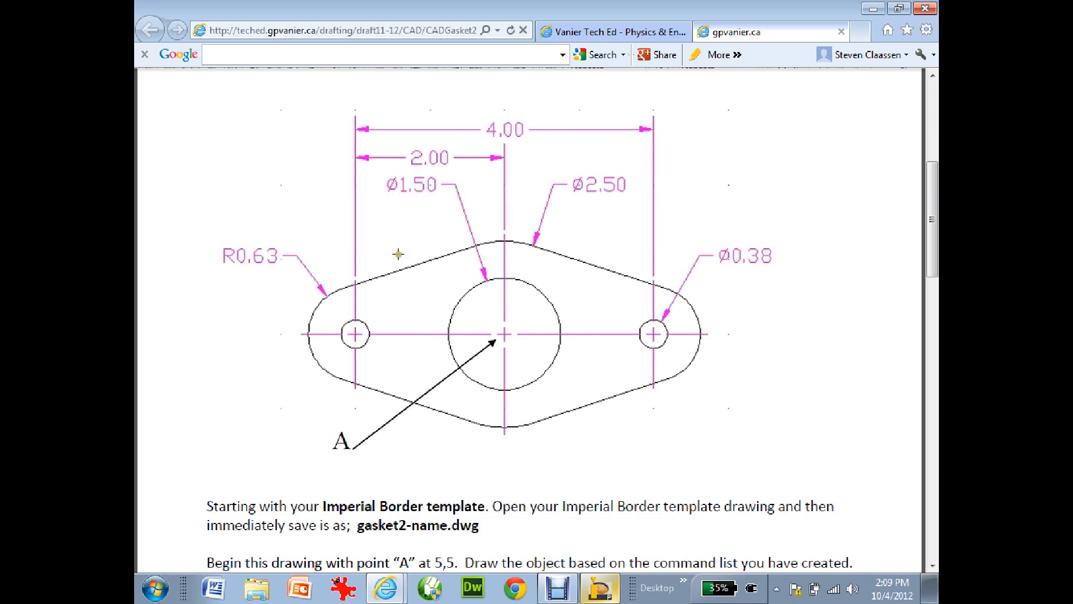
pyautogui.click(598, 596)
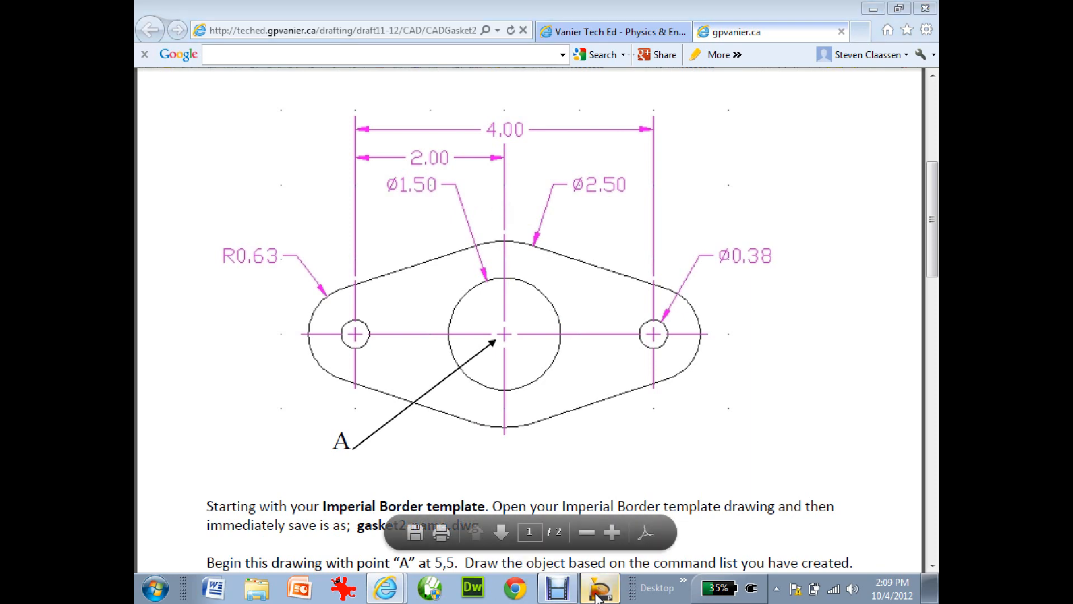
pyautogui.click(505, 198)
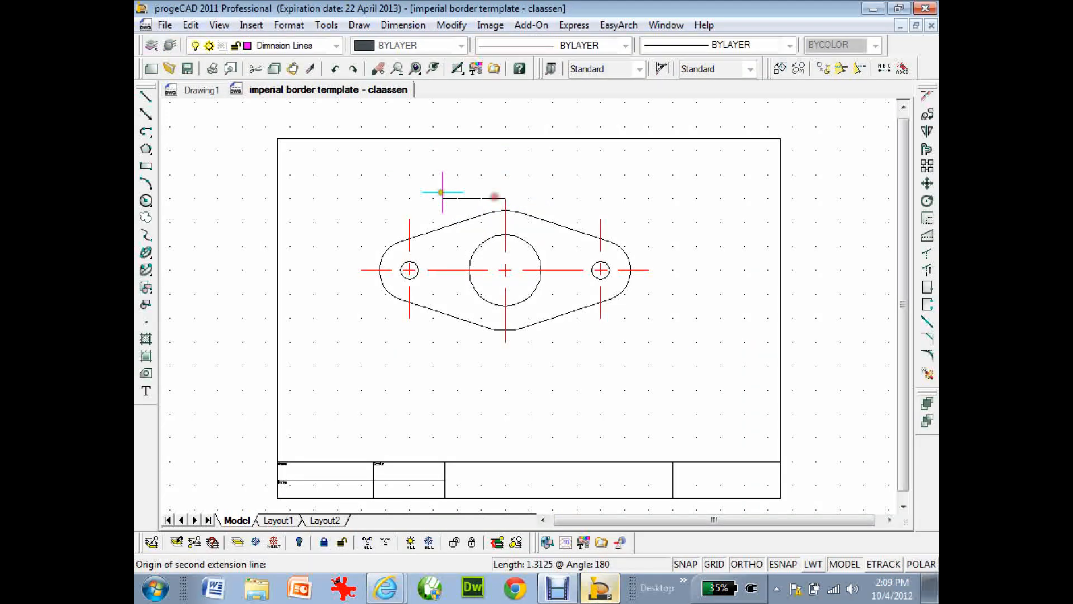
pyautogui.click(410, 220)
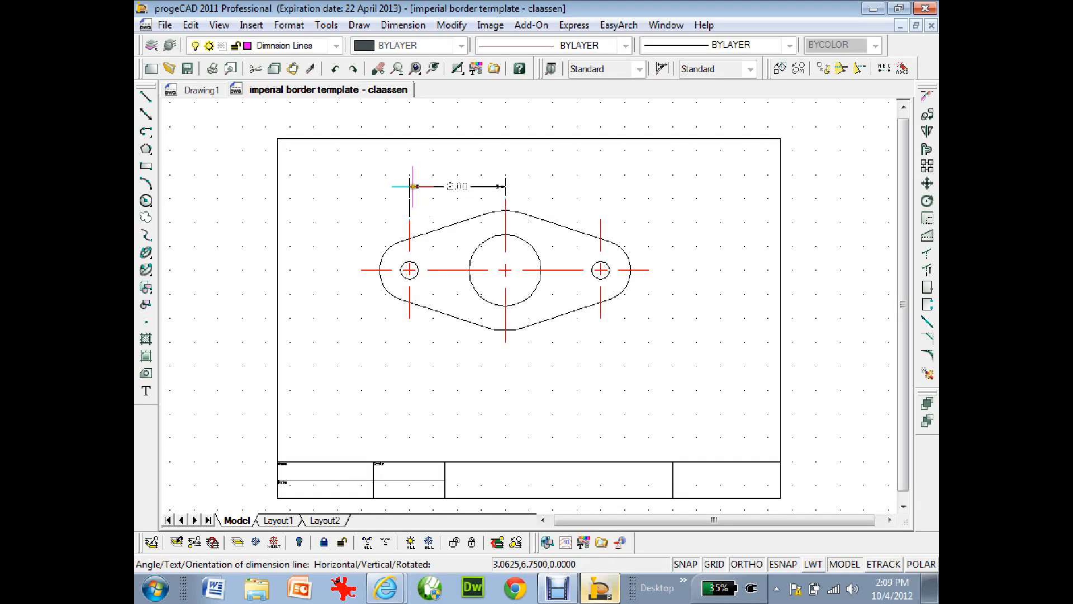
pyautogui.click(418, 183)
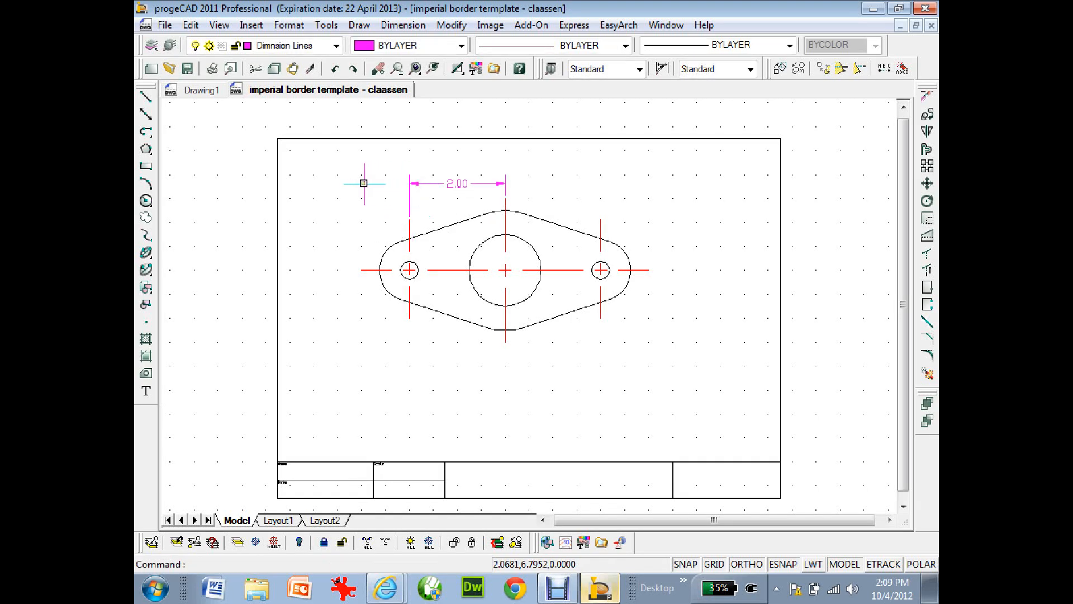
pyautogui.click(402, 26)
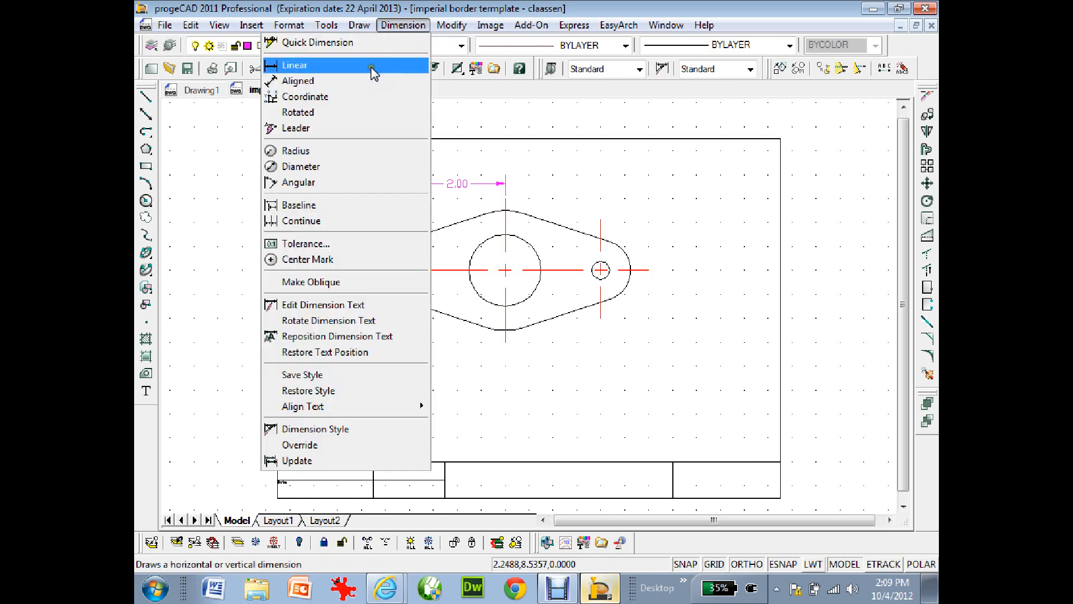
pyautogui.click(357, 66)
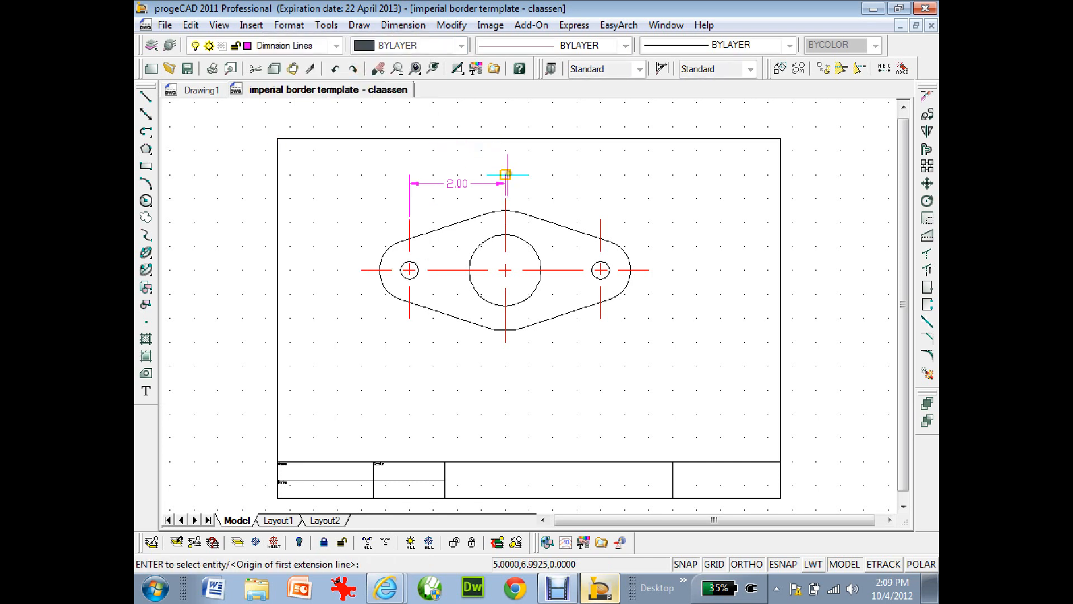
pyautogui.click(508, 173)
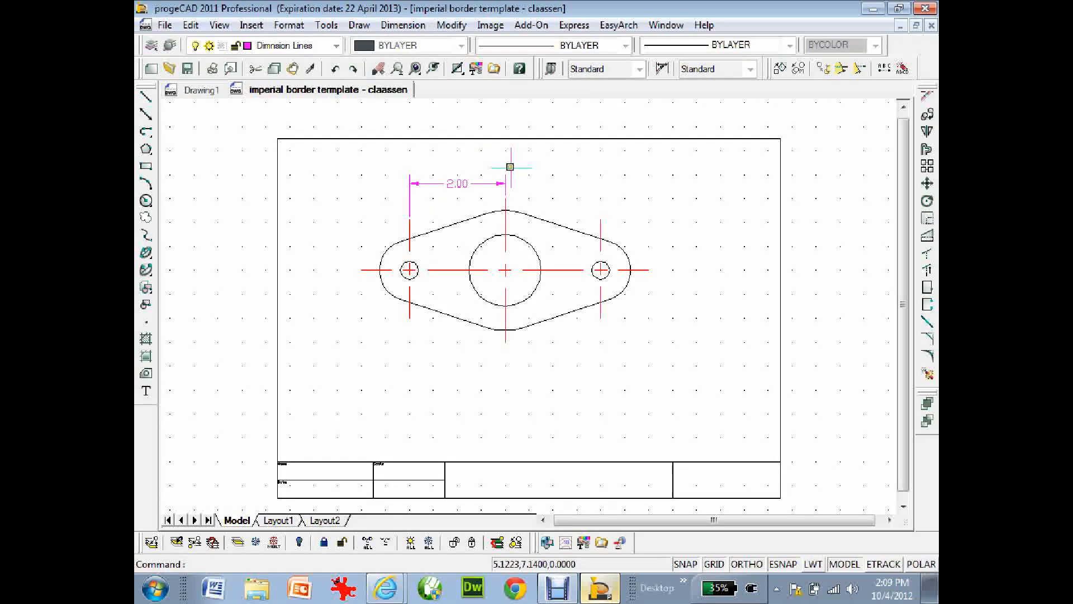
pyautogui.click(403, 25)
pyautogui.click(297, 66)
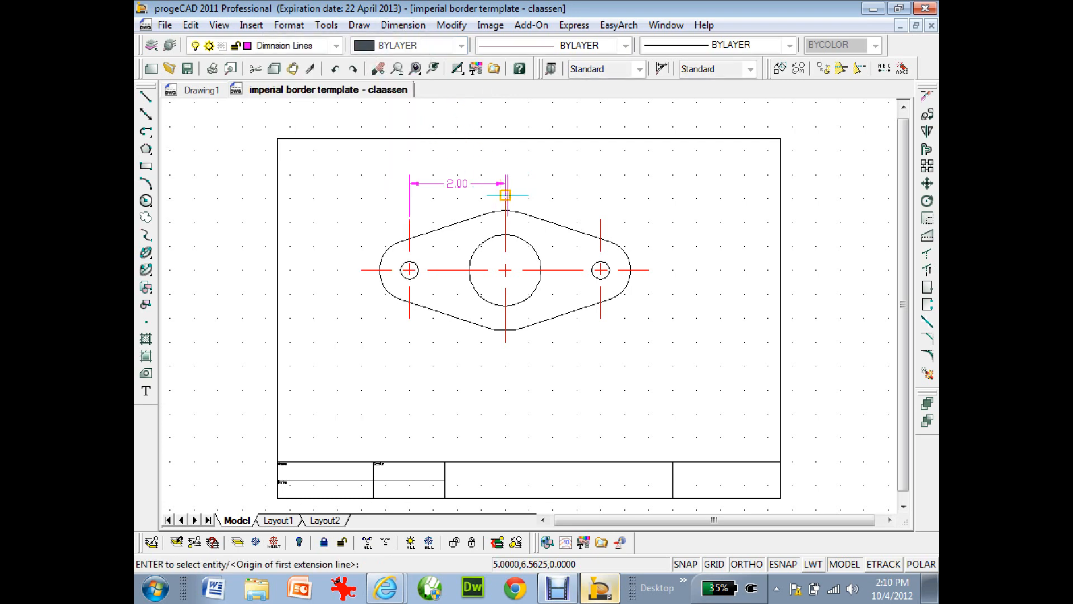
pyautogui.click(505, 195)
pyautogui.press('Escape')
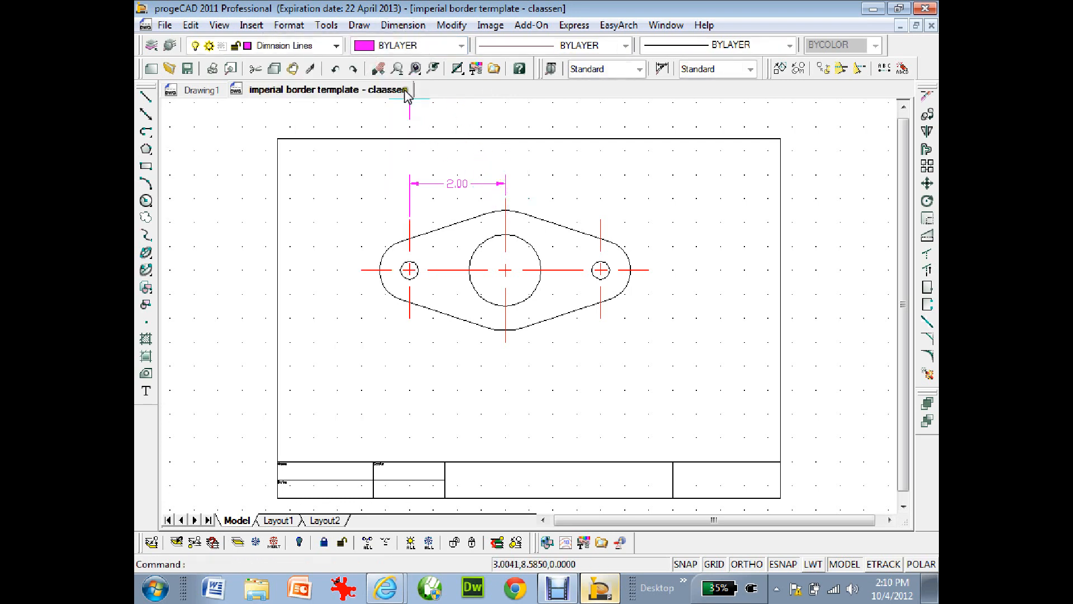
# Add a linear dimension between the centre lines of the two small holes, placed above the existing horizontal dimension
pyautogui.click(403, 26)
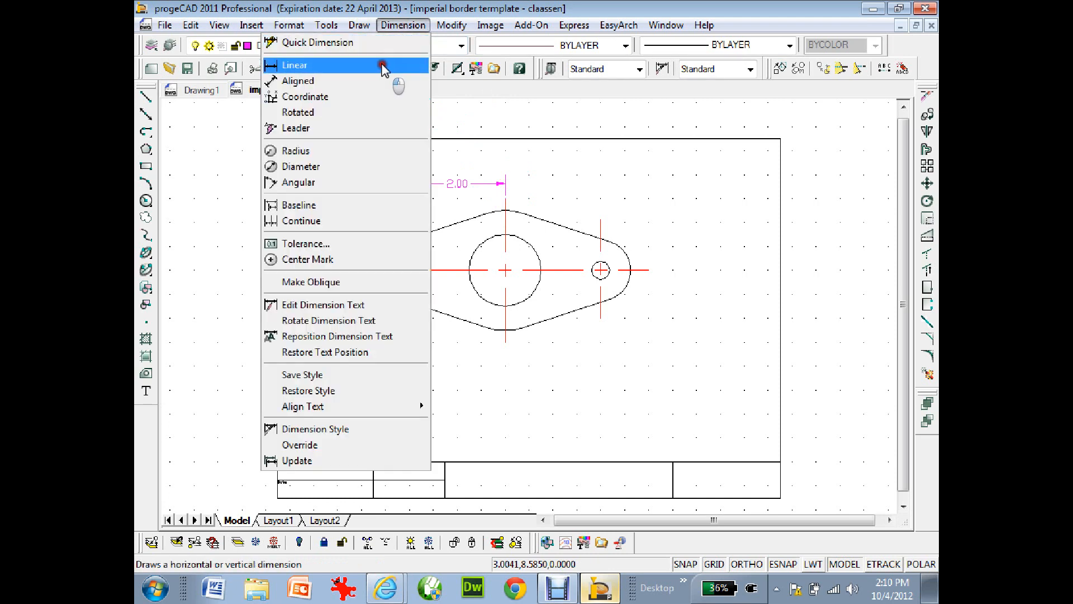
pyautogui.click(383, 66)
pyautogui.click(410, 218)
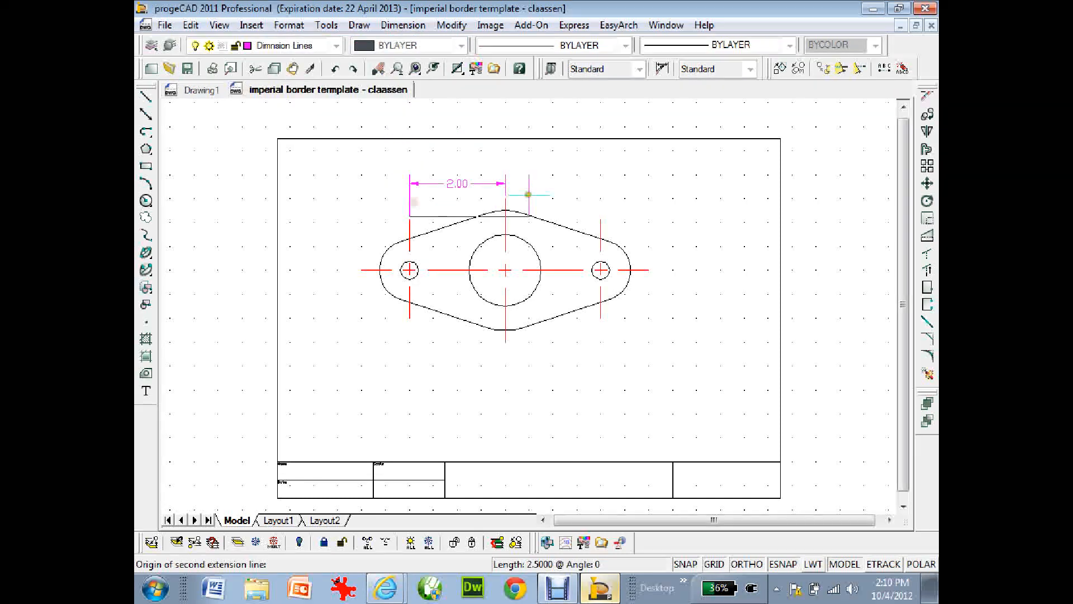
pyautogui.click(601, 218)
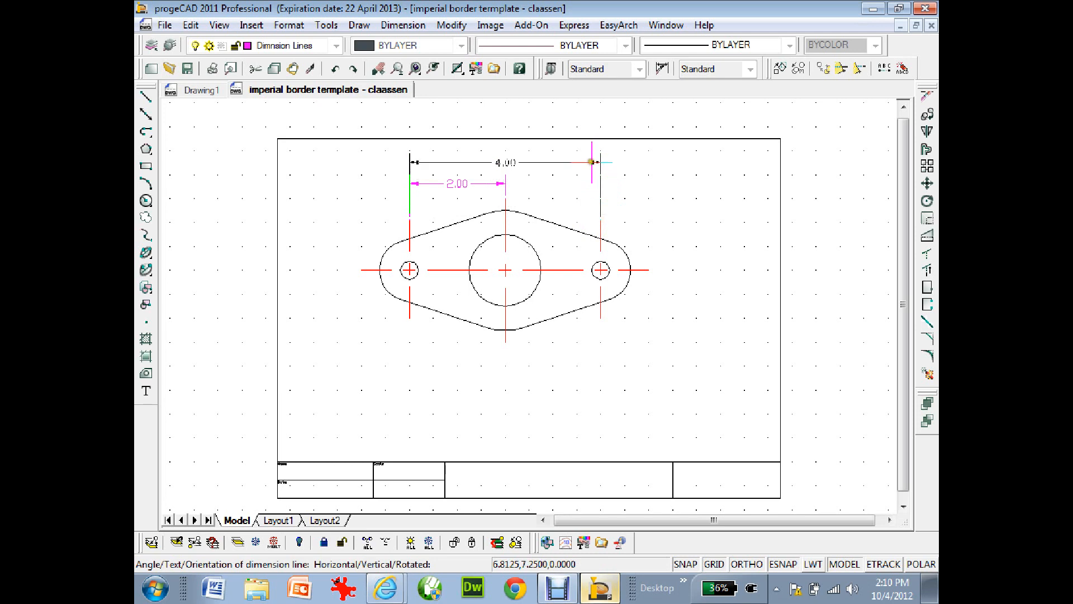
pyautogui.click(591, 162)
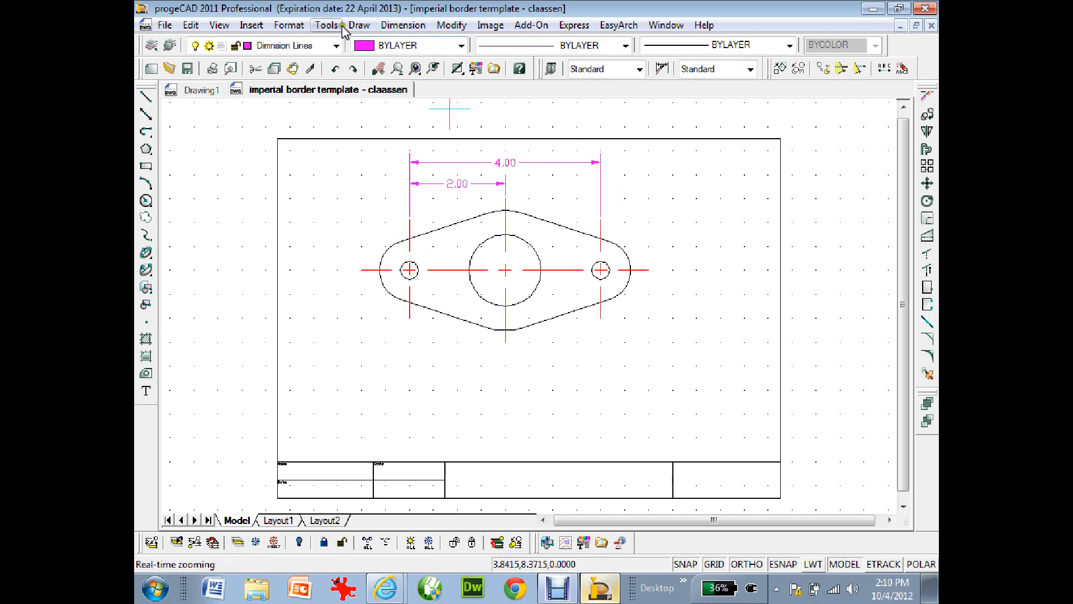
# Add a diameter dimension to the small right hole, with its text outside the outline to the upper right
pyautogui.click(403, 24)
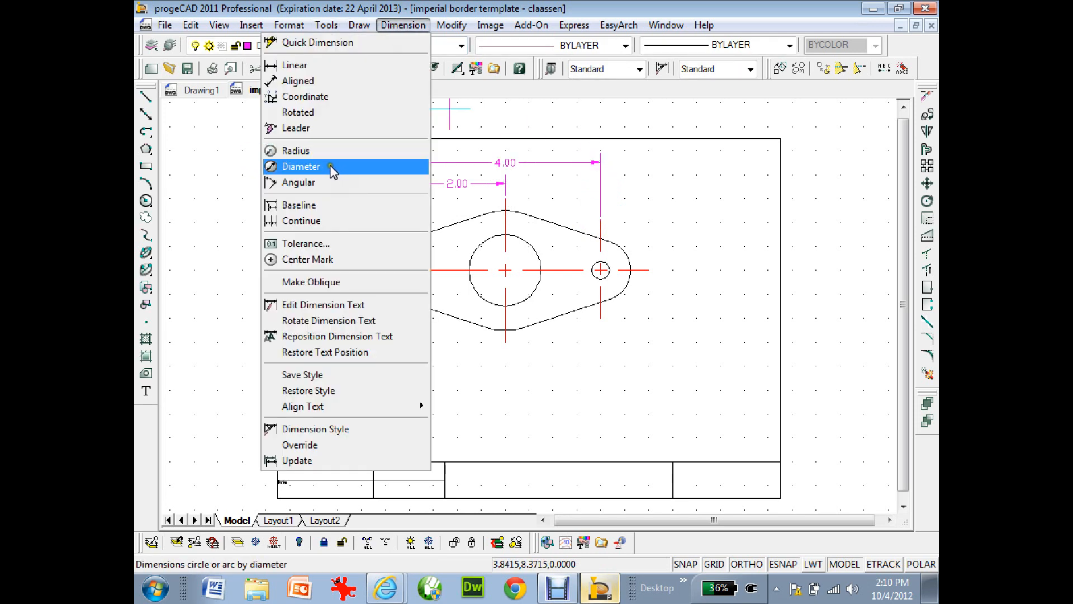
pyautogui.click(332, 169)
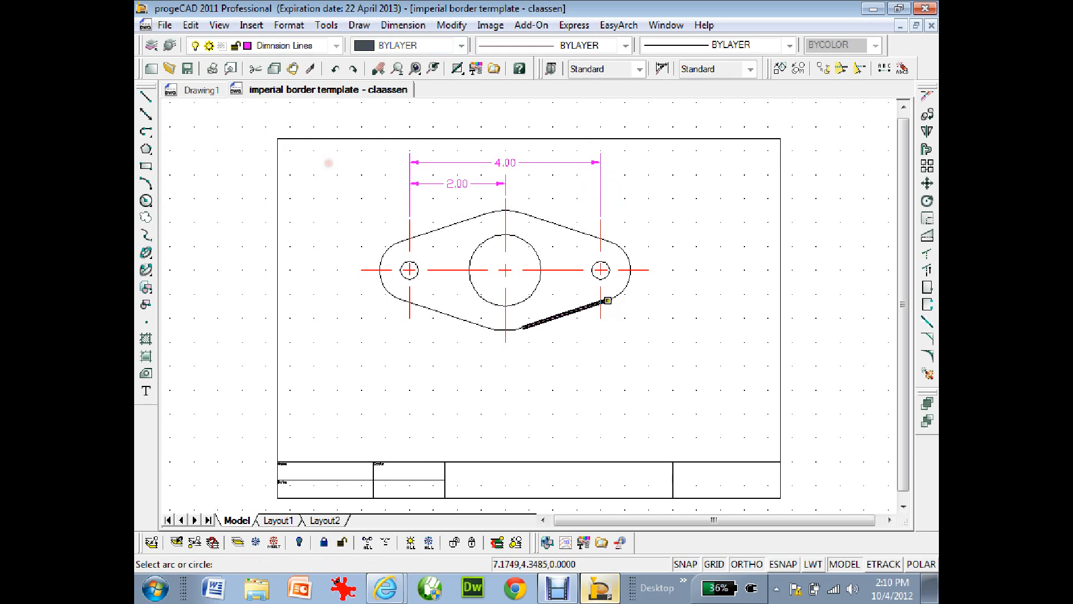
pyautogui.click(601, 270)
pyautogui.click(647, 219)
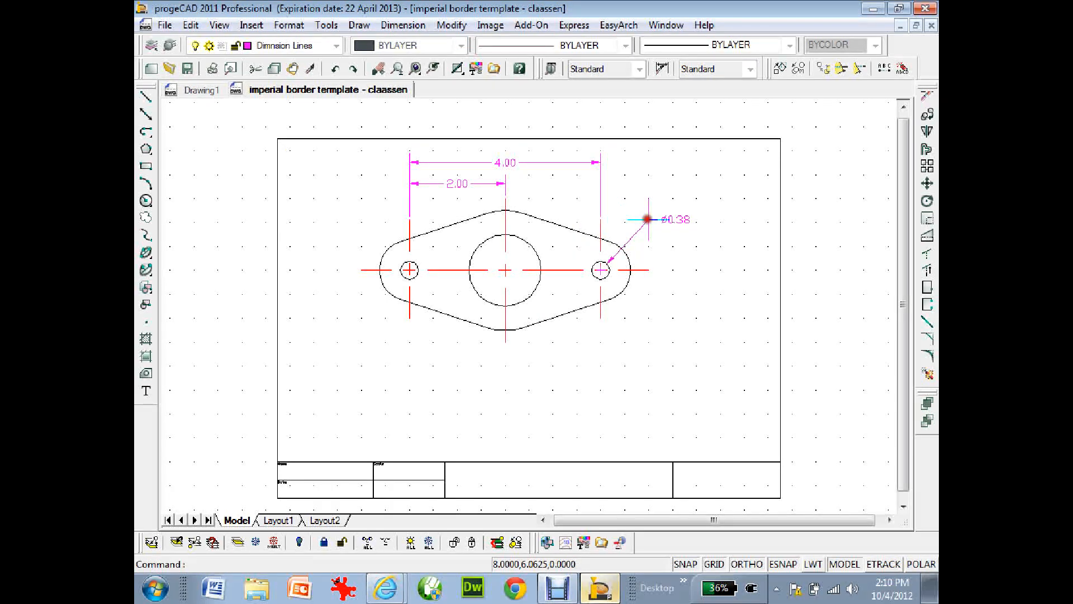
# Add a radius dimension to the gasket's rounded left end, with its text outside the outline to the upper left
pyautogui.click(359, 25)
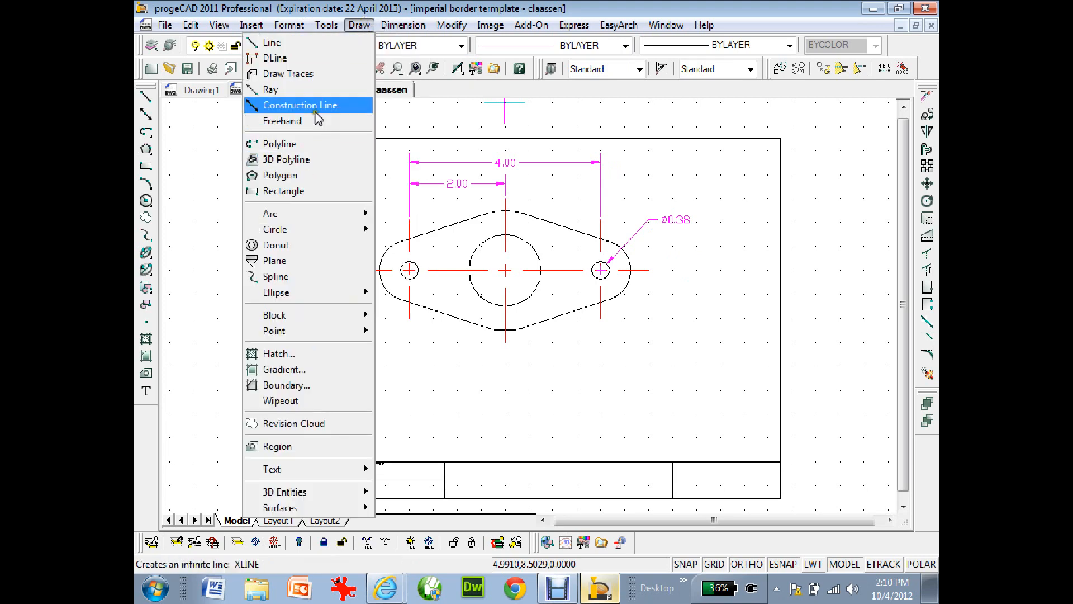
pyautogui.moveTo(401, 25)
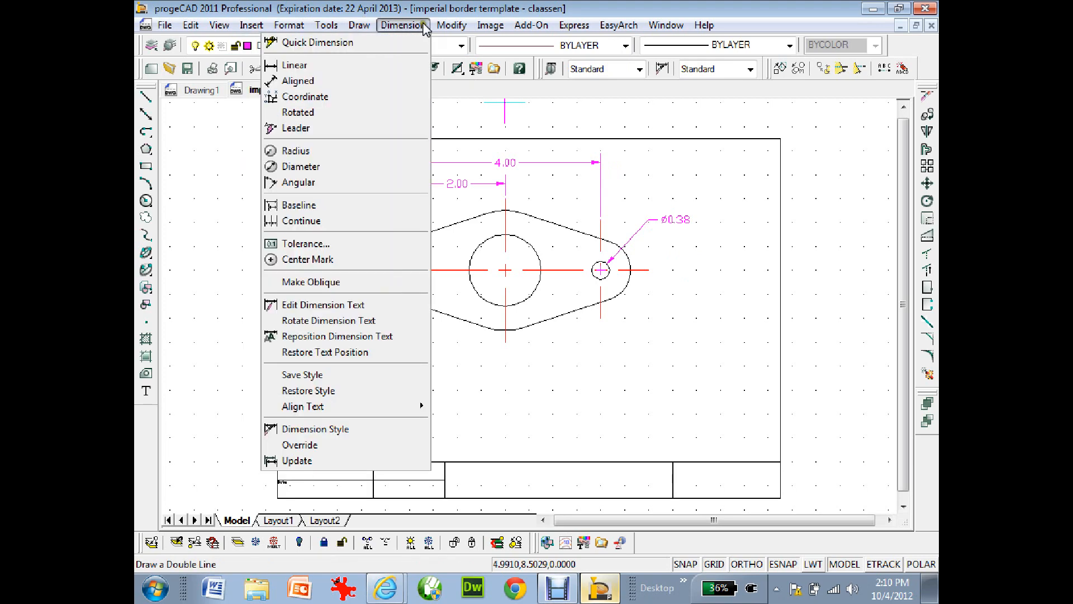
pyautogui.click(302, 152)
pyautogui.click(381, 278)
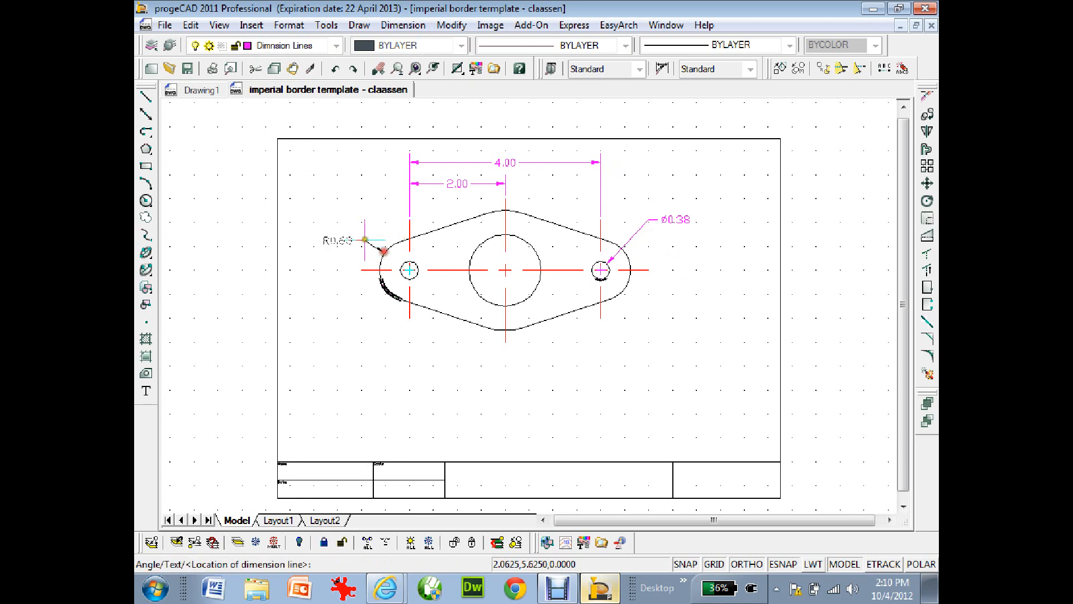
pyautogui.click(358, 219)
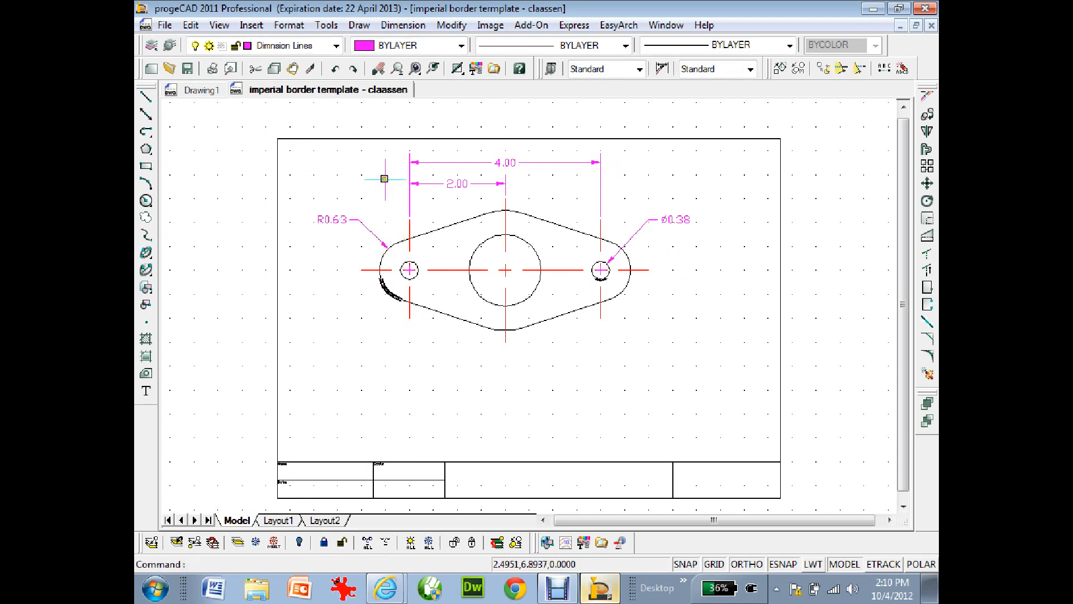
# Add a diameter dimension to the arc at the top of the outline, with its text above and right of the arc
pyautogui.click(360, 26)
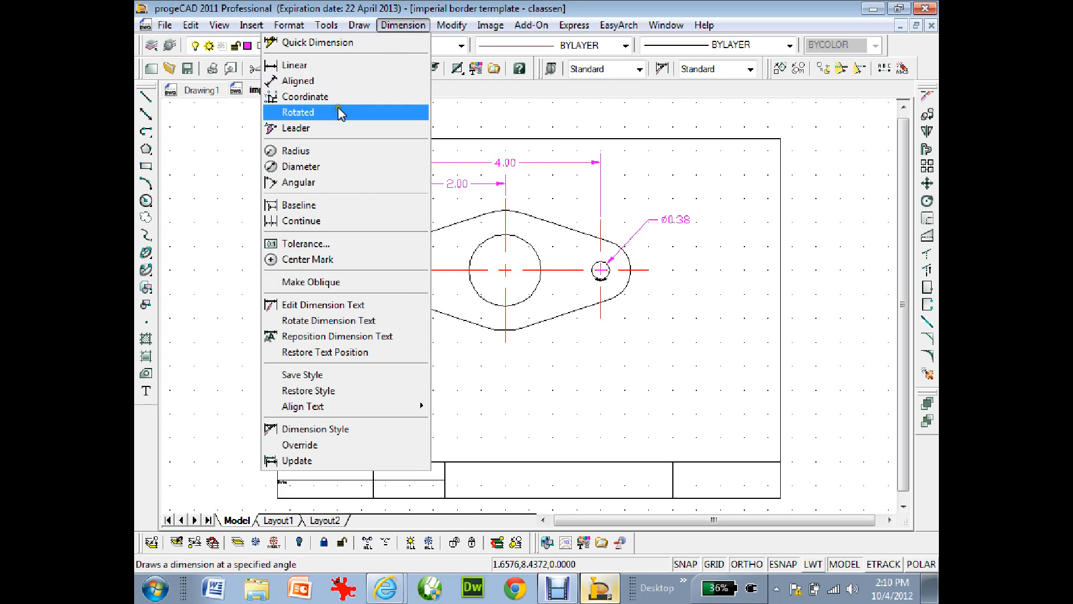
pyautogui.click(338, 151)
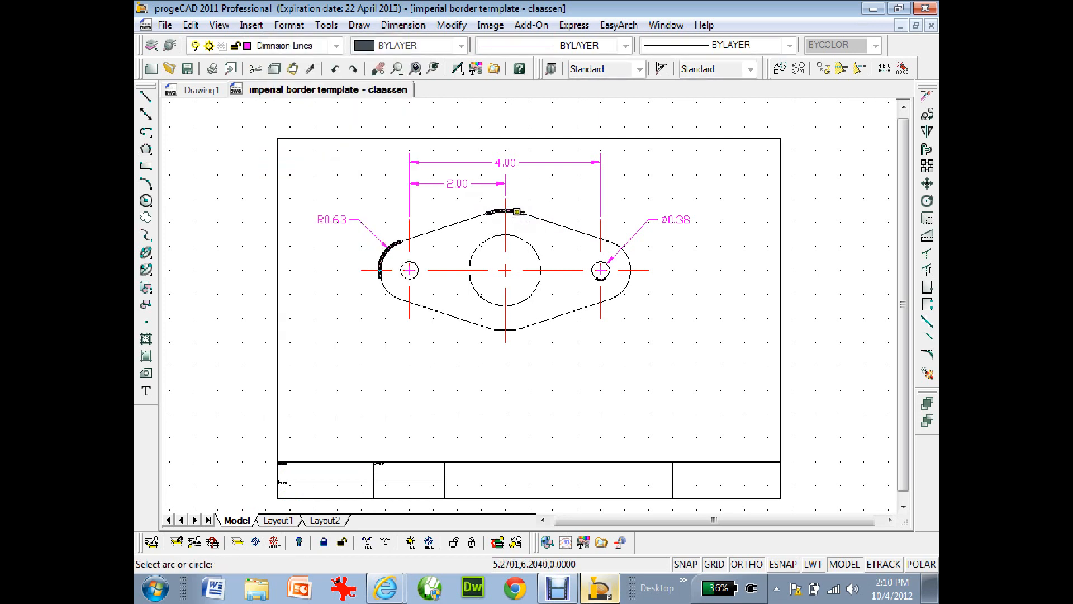
pyautogui.click(520, 212)
pyautogui.click(535, 195)
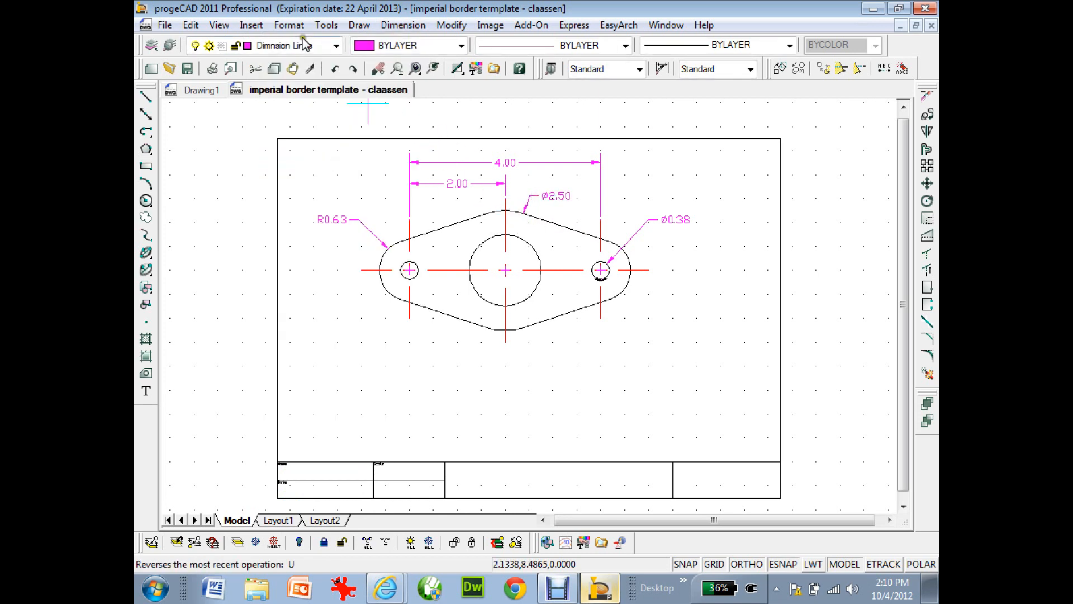
# Add a diameter dimension to the large central hole, with its text above the outline on the upper left
pyautogui.click(403, 25)
pyautogui.click(327, 163)
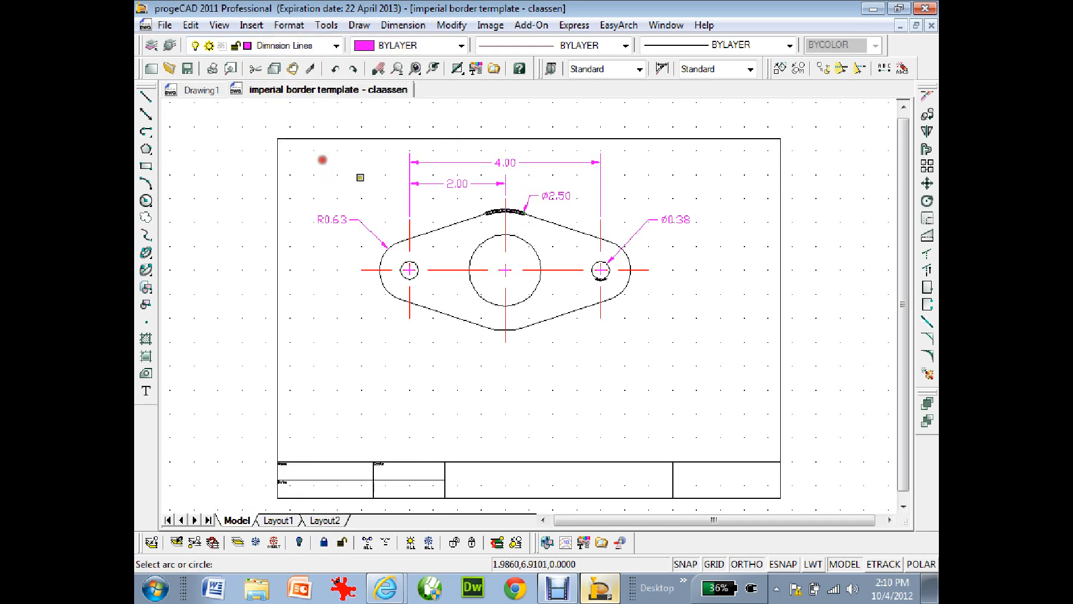
pyautogui.click(477, 242)
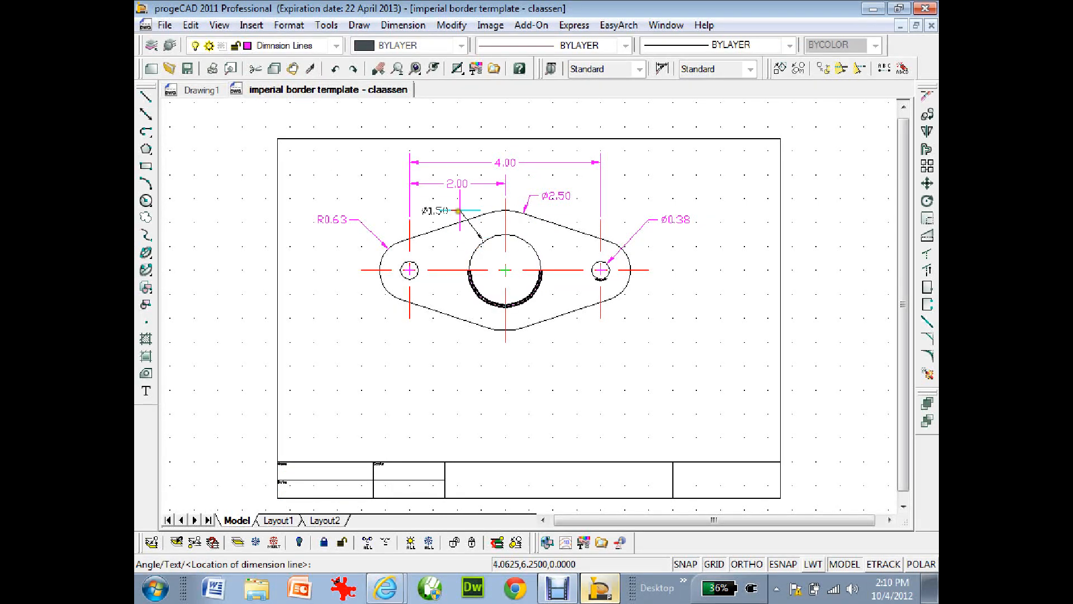
pyautogui.click(458, 208)
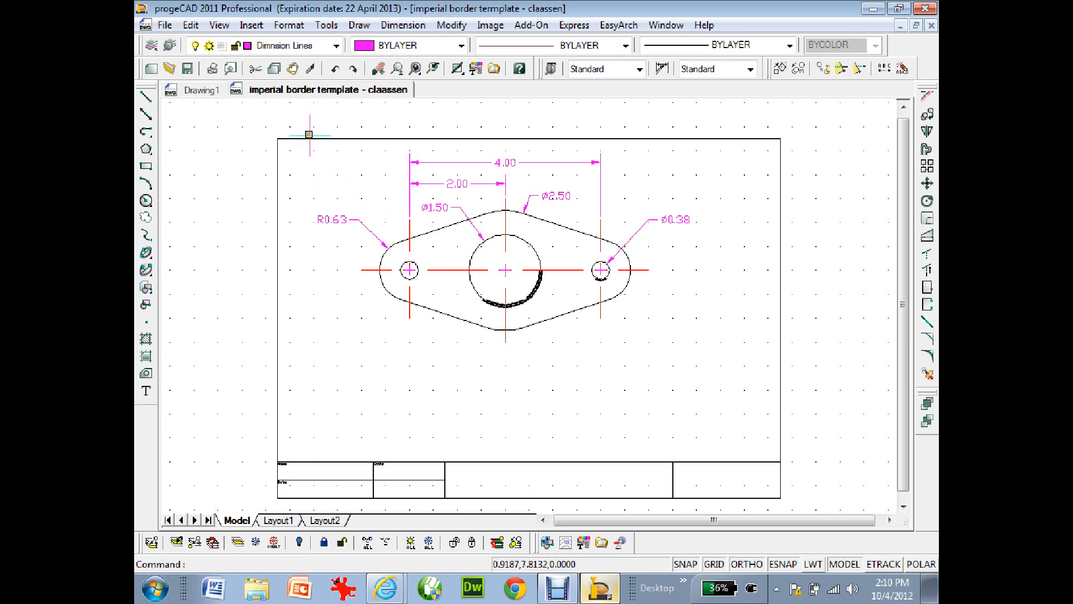
# Move the whole gasket with its centre lines and dimensions from the central hole's centre to the middle of the border area
pyautogui.moveTo(304, 121); pyautogui.dragTo(715, 358)
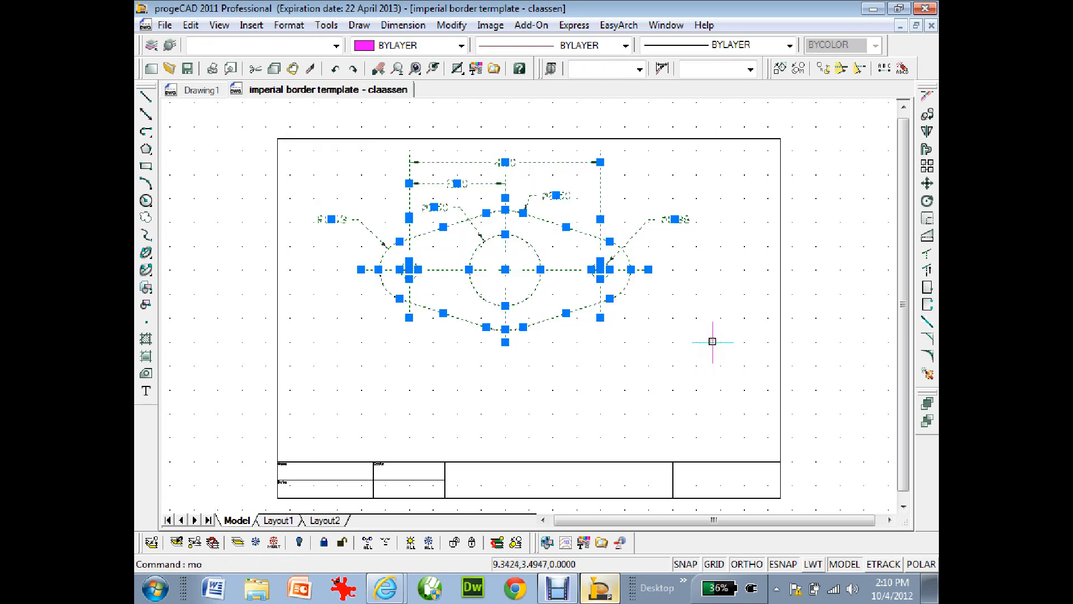
pyautogui.write('ve')
pyautogui.press('Return')
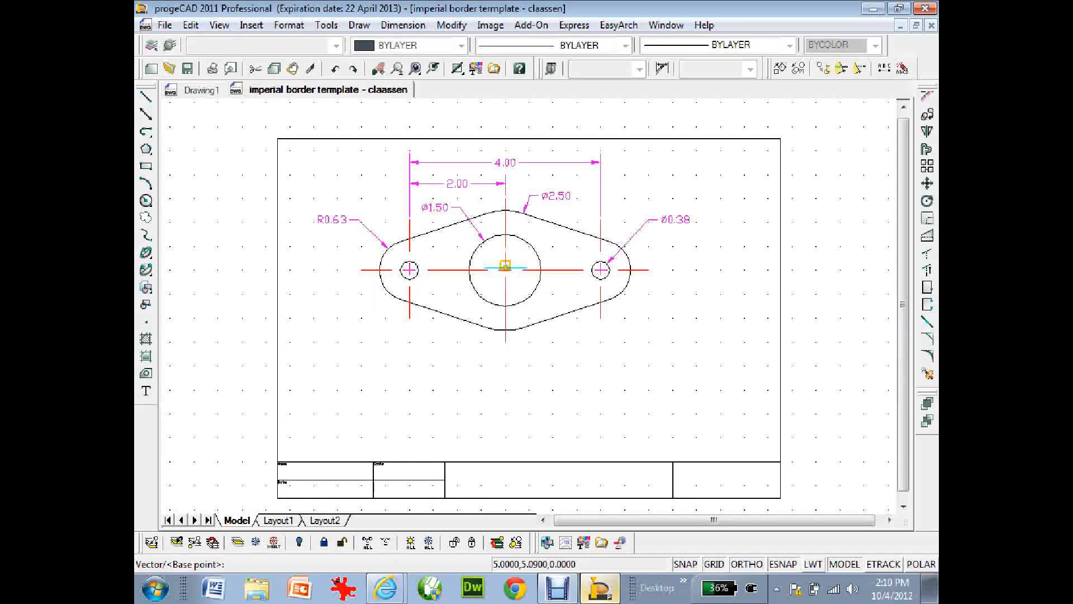
pyautogui.click(505, 266)
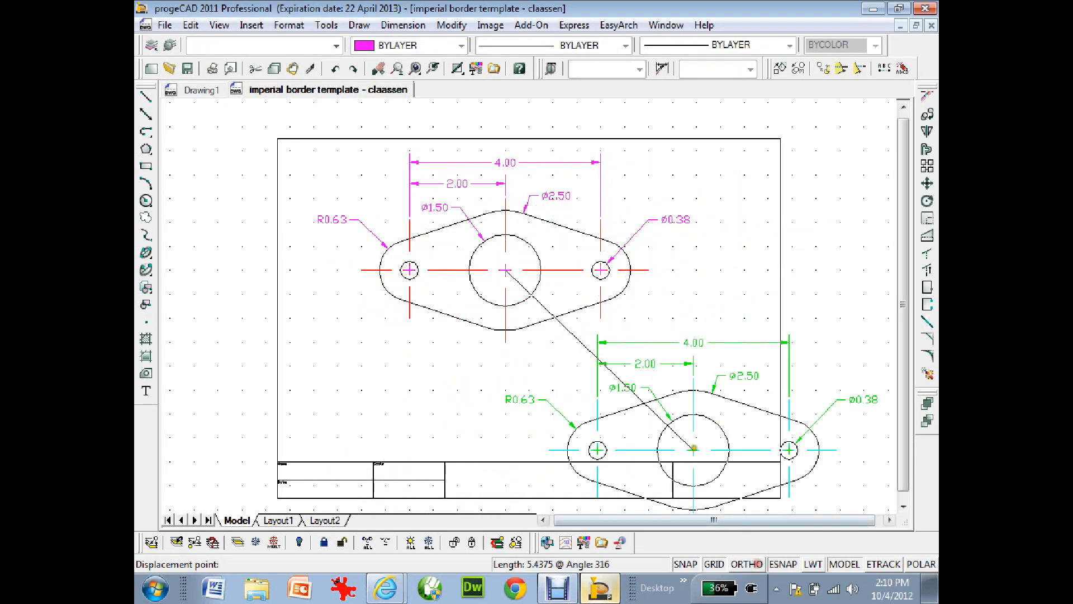
pyautogui.click(523, 327)
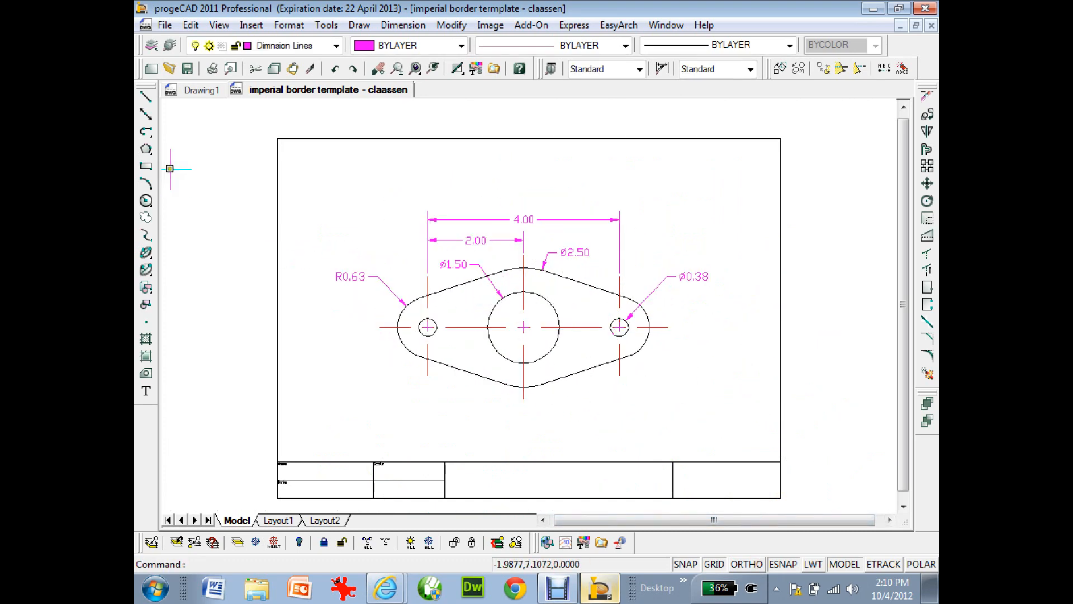